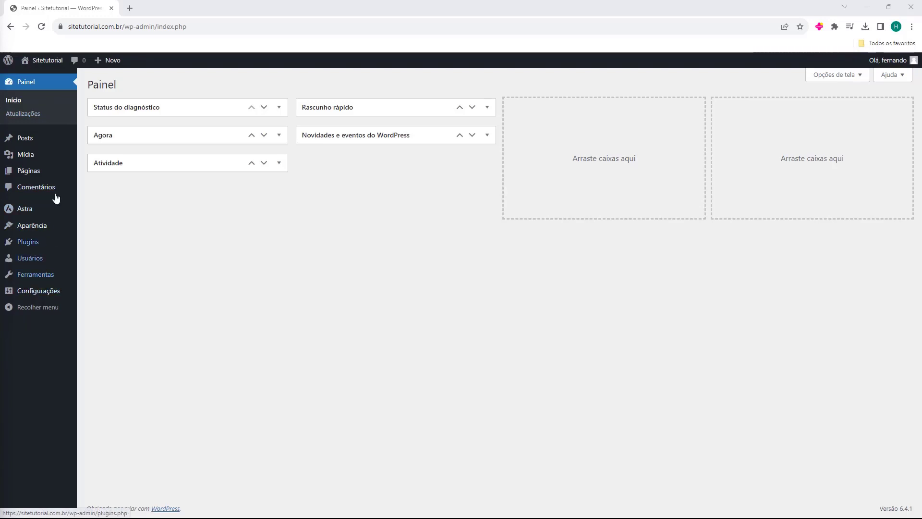
Step: Add a new page to the site and title it "Exemplo"
mouse_move(29, 176)
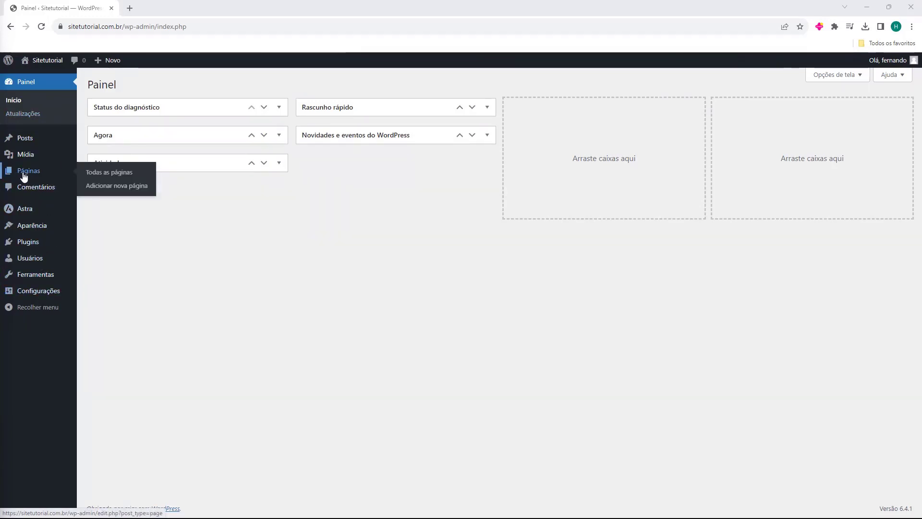
click(33, 177)
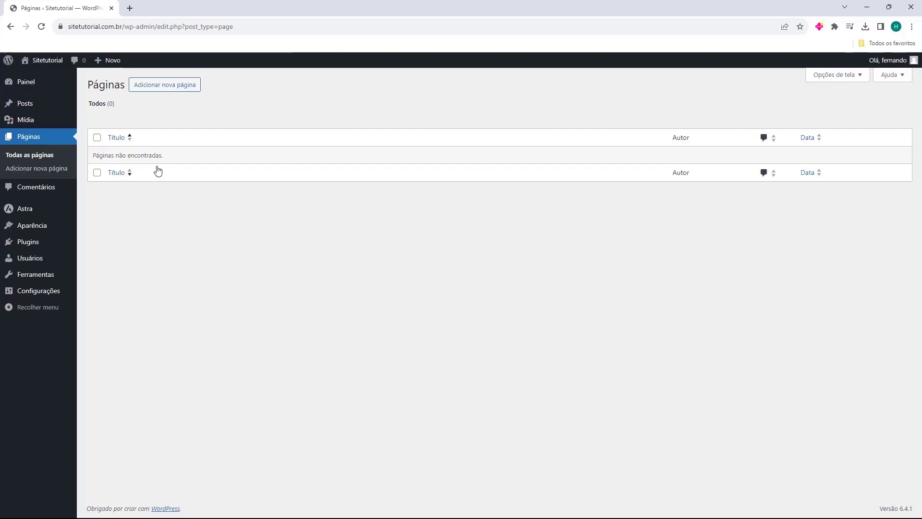
click(165, 90)
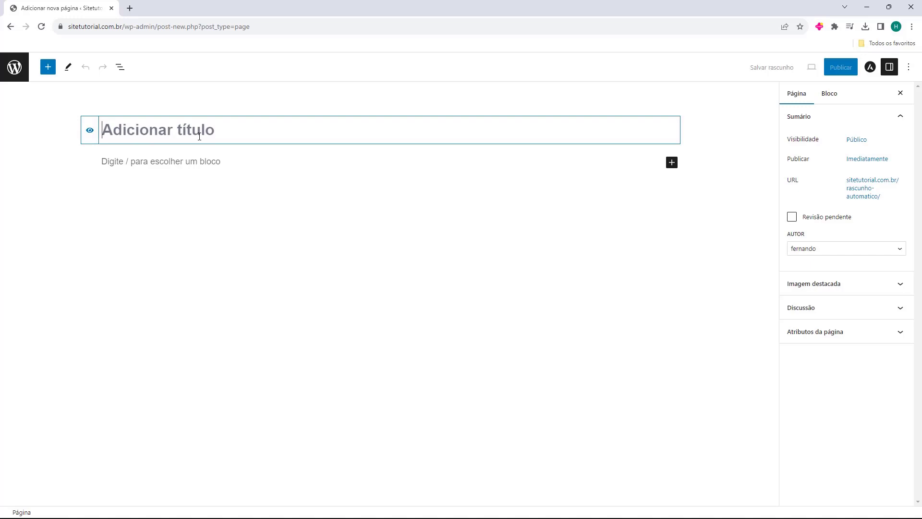
text(Exemplo)
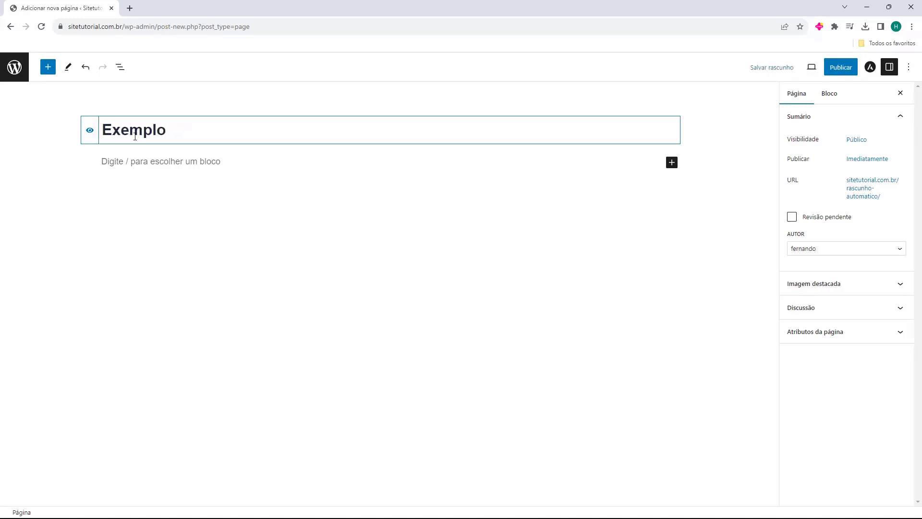
Step: Enter the trial text "asasasas" in the first paragraph block and delete it
click(109, 165)
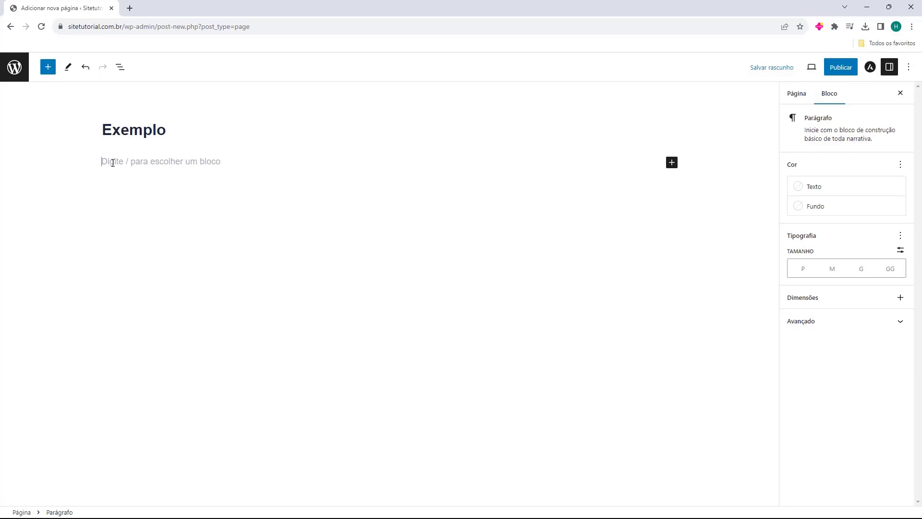
click(90, 166)
click(118, 162)
text(asasasas)
double_click(107, 164)
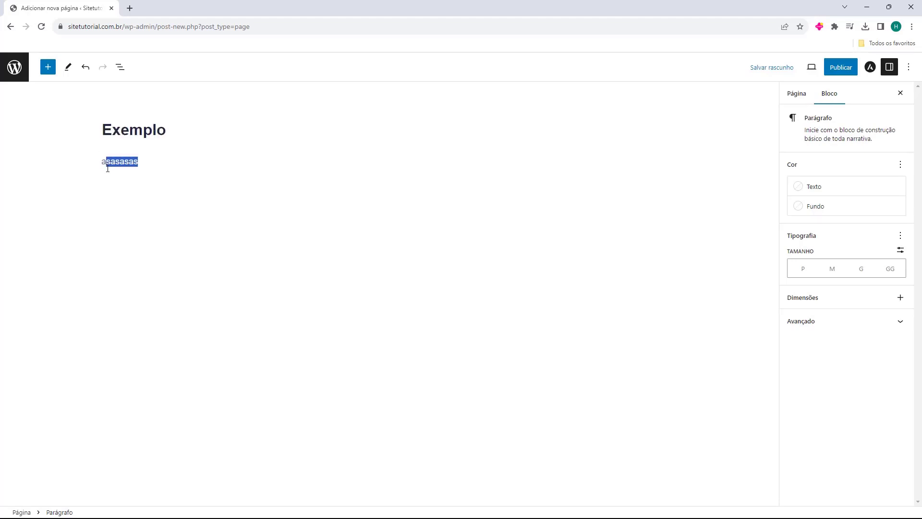
key(BackSpace)
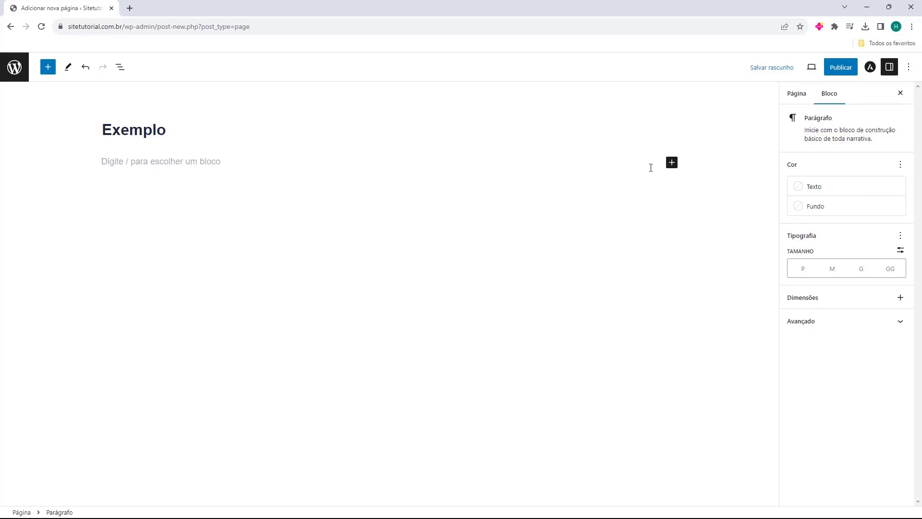
Step: Open the complete block library and skim through its whole list of blocks
click(671, 163)
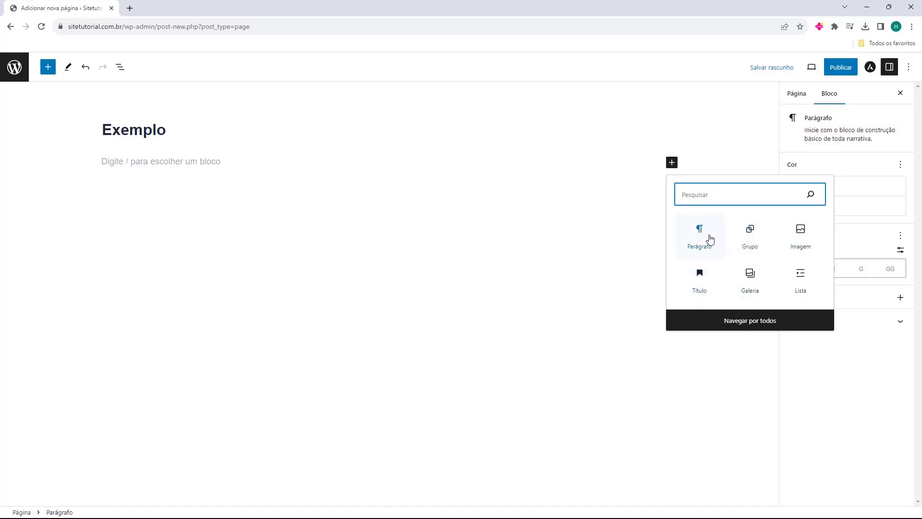
click(740, 326)
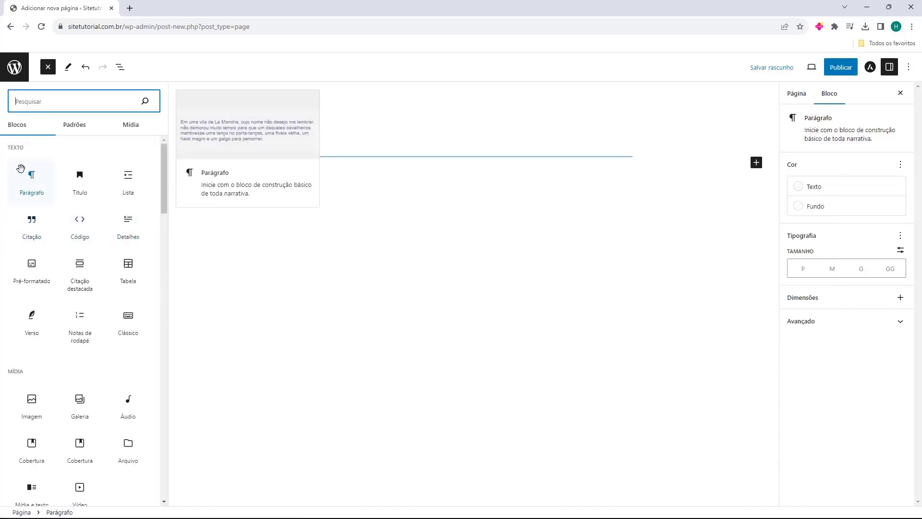
scroll(80, 196, down, 8)
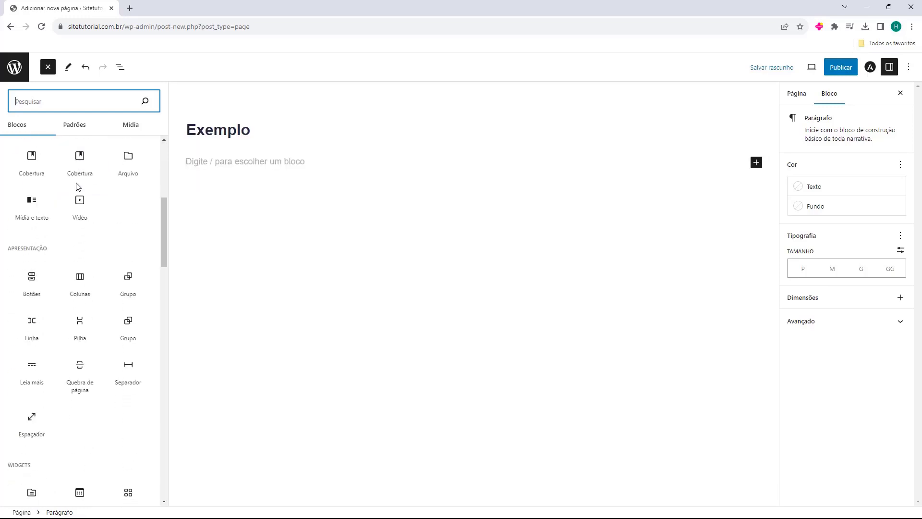
scroll(81, 196, down, 12)
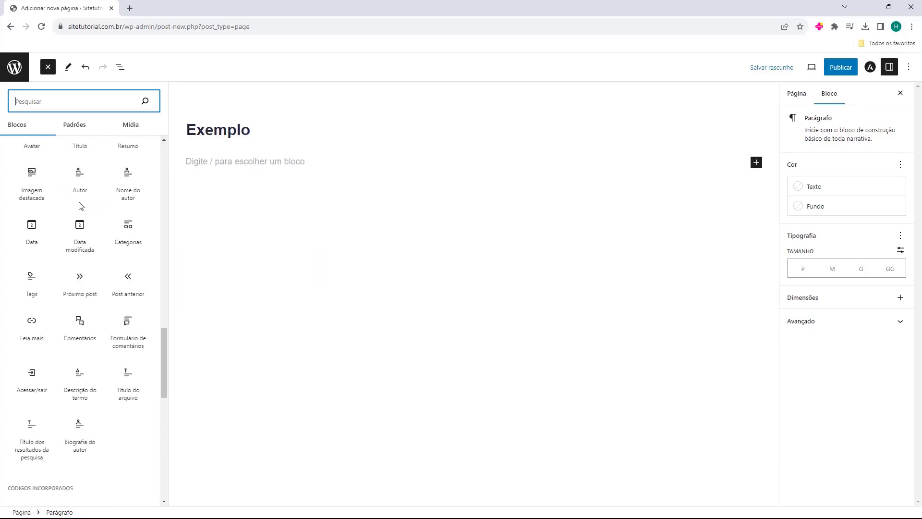
scroll(88, 226, down, 10)
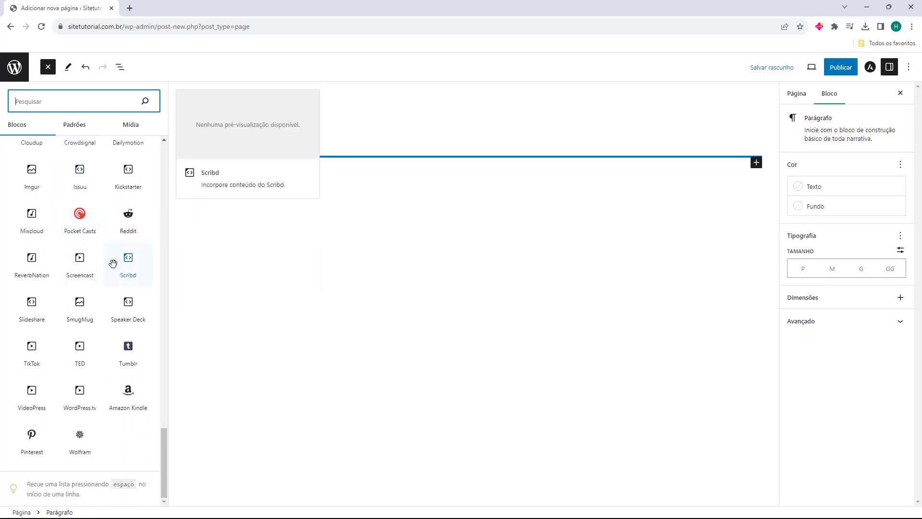
scroll(110, 267, up, 9)
scroll(110, 267, up, 20)
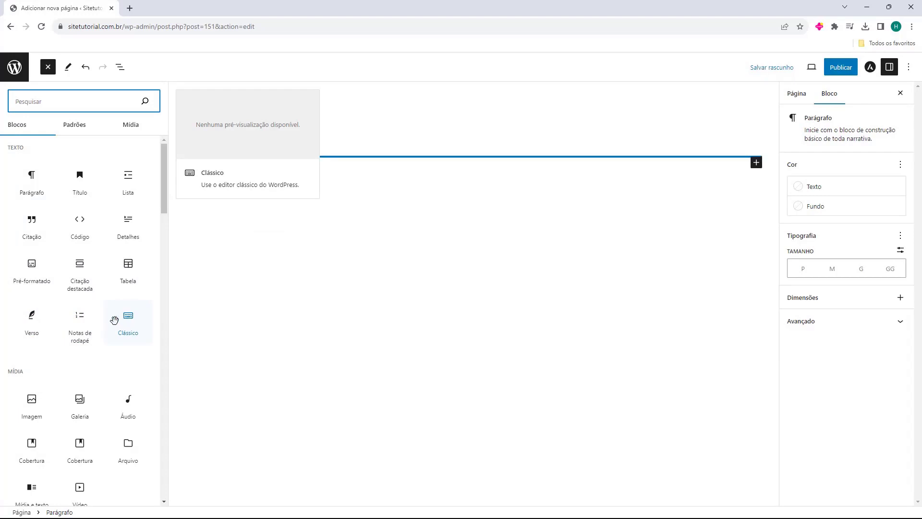
Step: Examine the available blocks category by category, from Texto and Mídia through Apresentação, Widgets and Tema to Códigos incorporados
scroll(115, 317, down, 2)
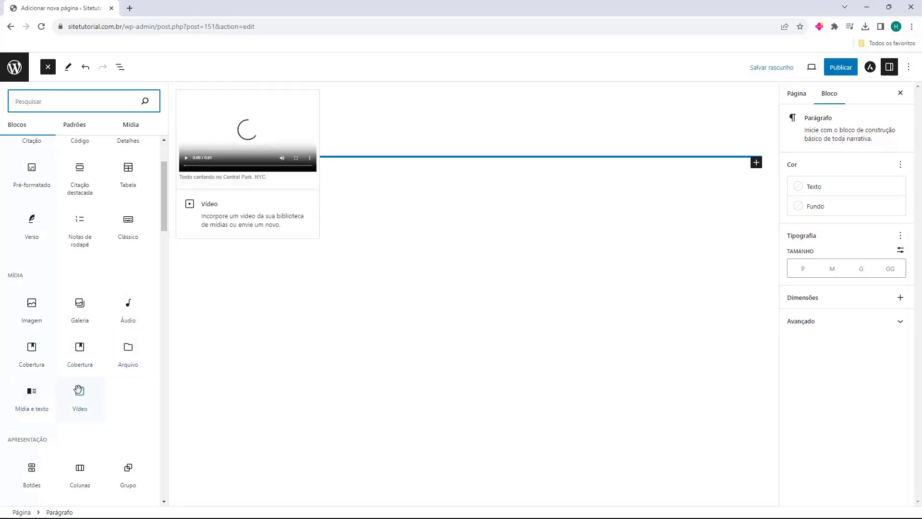
scroll(33, 201, down, 5)
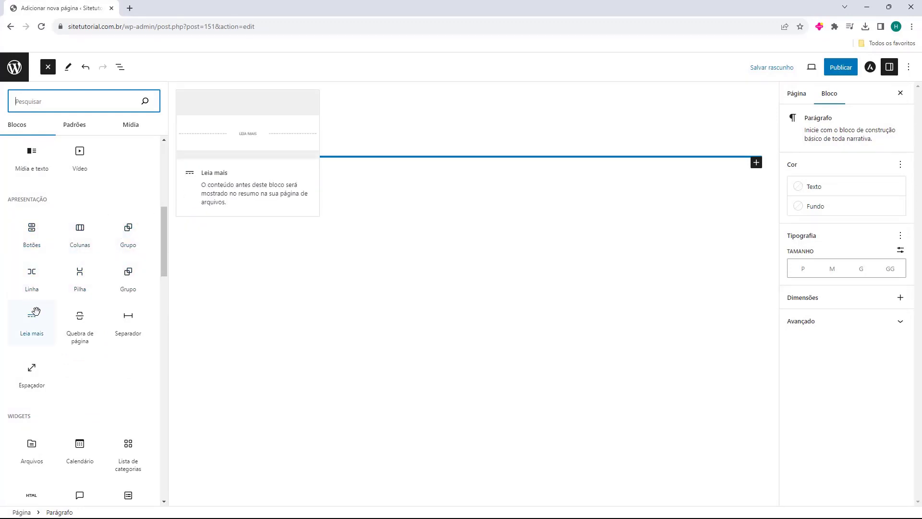
scroll(72, 269, down, 9)
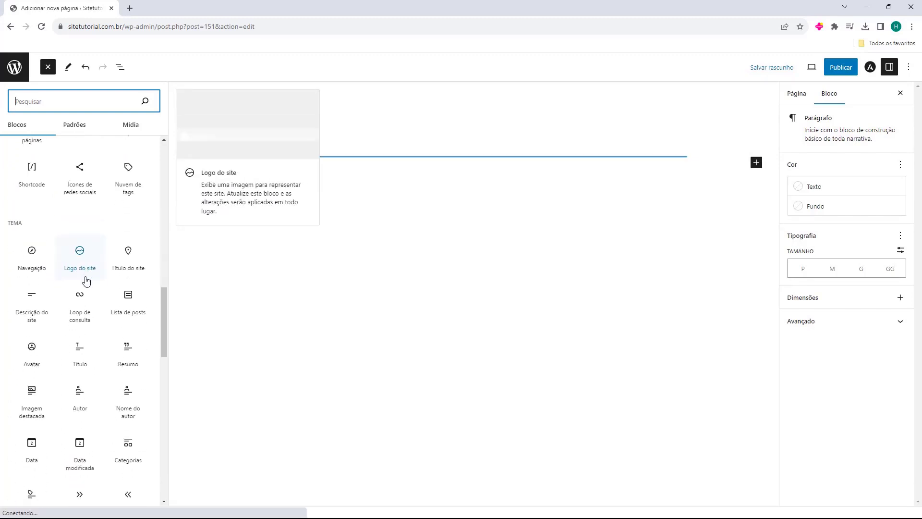
scroll(72, 285, up, 6)
scroll(56, 251, down, 5)
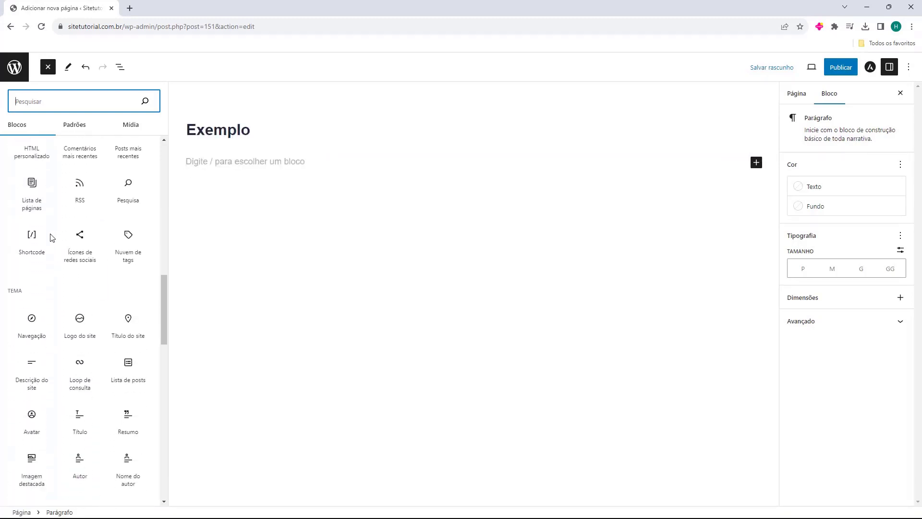
scroll(53, 237, down, 4)
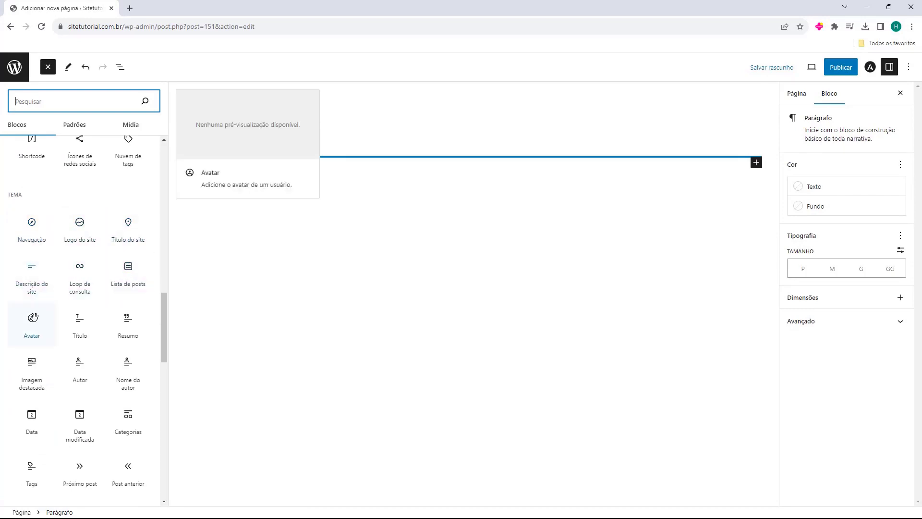
scroll(60, 254, down, 2)
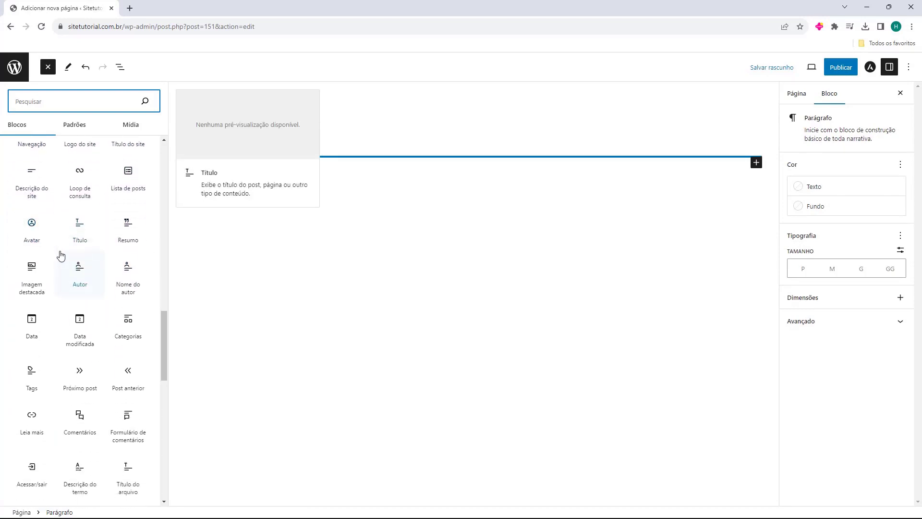
scroll(86, 336, up, 2)
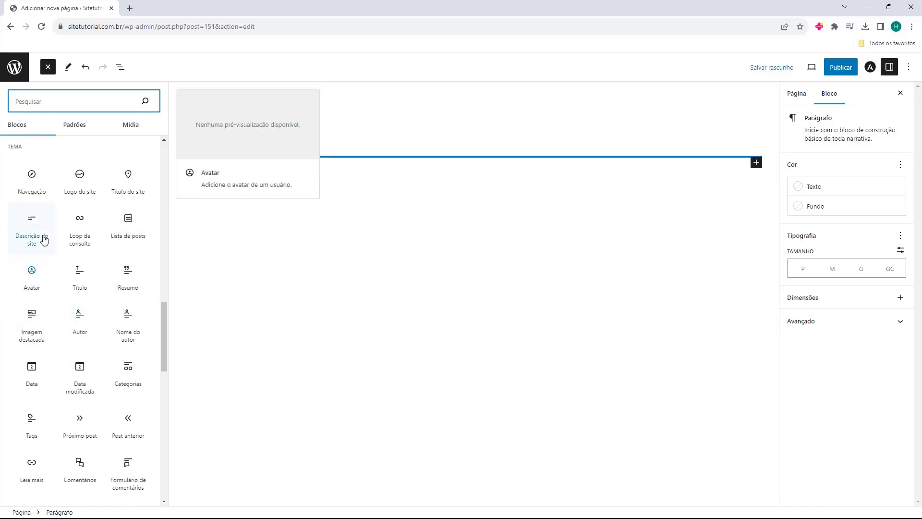
scroll(48, 238, down, 8)
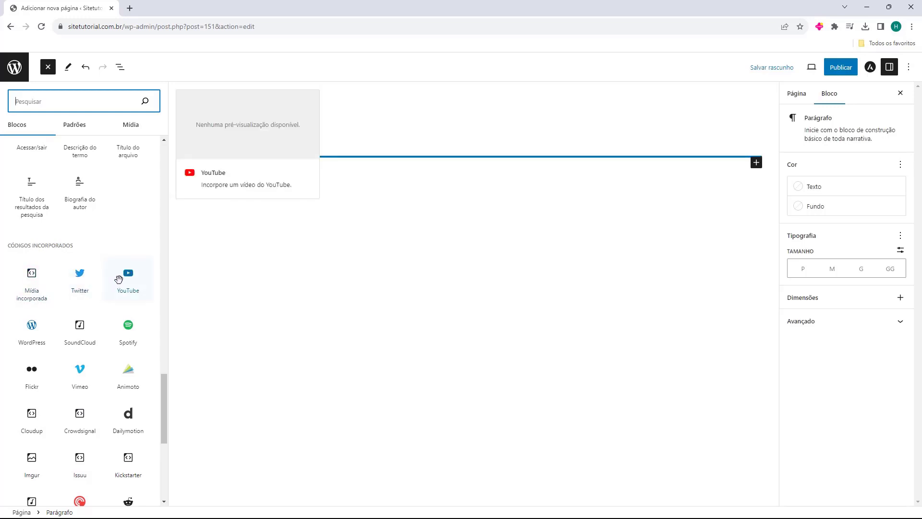
scroll(119, 279, down, 1)
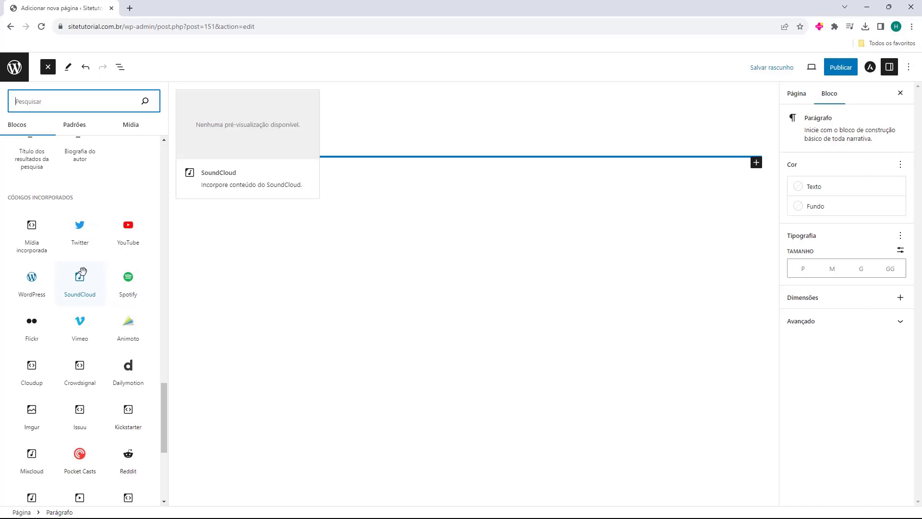
scroll(78, 272, down, 5)
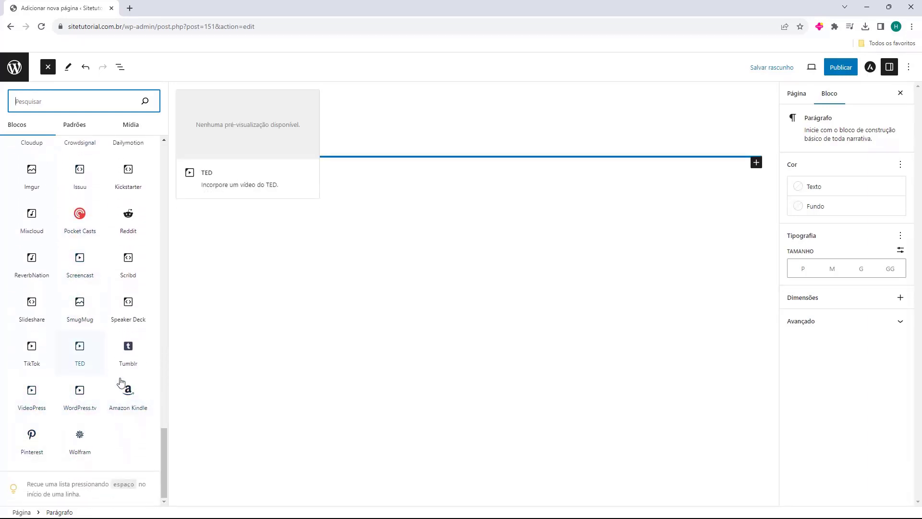
scroll(67, 384, up, 20)
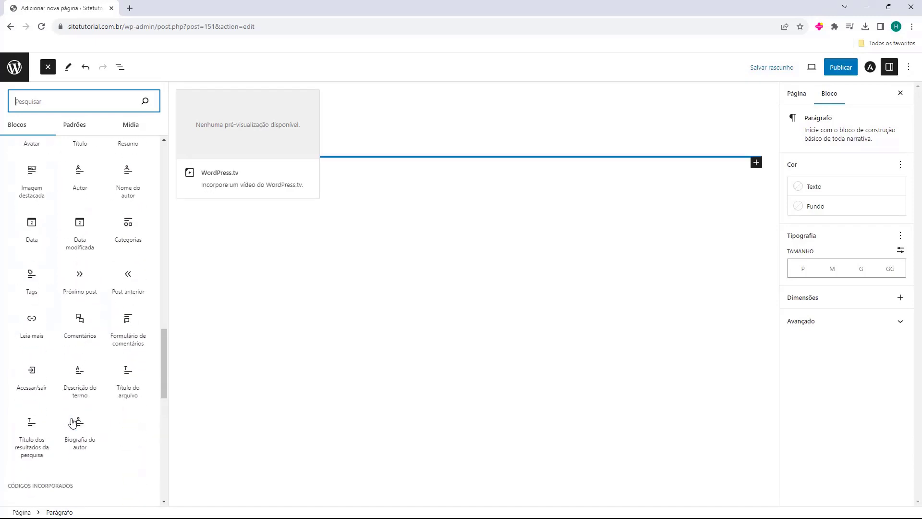
scroll(70, 416, up, 7)
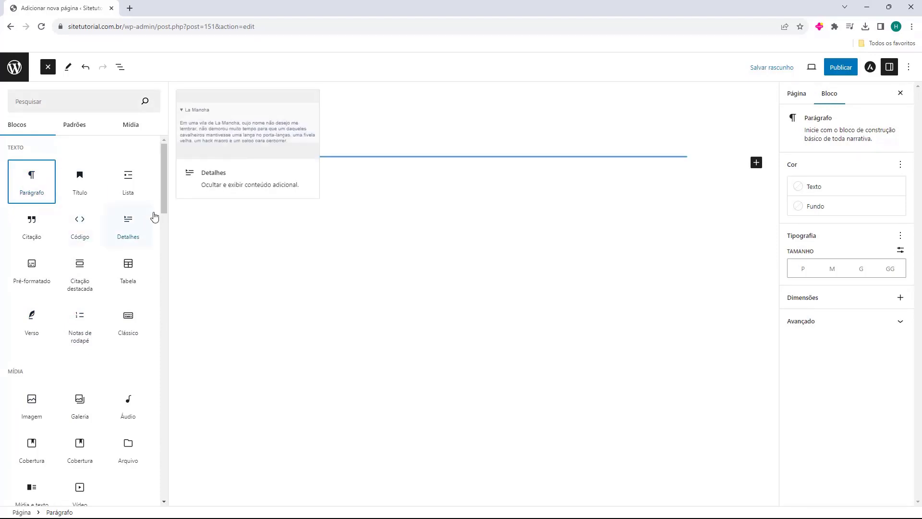
Step: Close the block library and fill the empty paragraph below the title with Lorem ipsum placeholder text
click(236, 164)
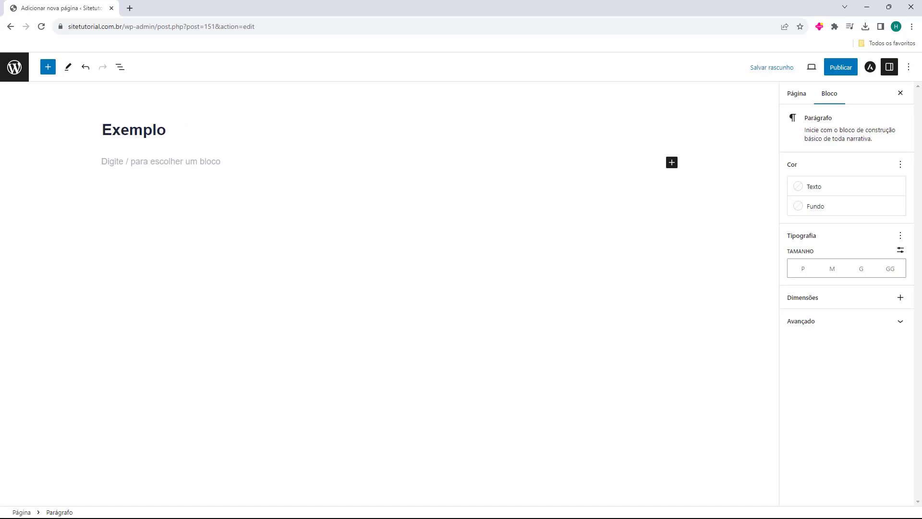
text(Lorem ipsum dolor sit amet, consectetur adipiscing elit. Morbi eros nunc, pulvinar vitae elit non, tempor vehicula metus. Nunc ut odio cursus, mollis justo a, bibendum risus. Lorem ipsum dolor sit amet, consectetur adipiscing elit. Donec ac tincidunt augue, at facilisis odio. Donec quis massa sodales, rutrum augue id, pretium arcu. Ut interdum risus ut maximus posuere. Lorem ipsum dolor sit amet, consectetur adipiscing elit. Quisque laoreet nisi eget ligula gravida condimentum. Donec eget neque sollicitudin, fermentum neque quis, fermentum urna. Ut ullamcorper nisl sodales laoreet finibus. Phasellus est quam, pharetra non tincidunt nec, volutpat non augue. Ut feugiat tortor vel lectus imperdiet, ac convallis libero lacinia.)
click(153, 182)
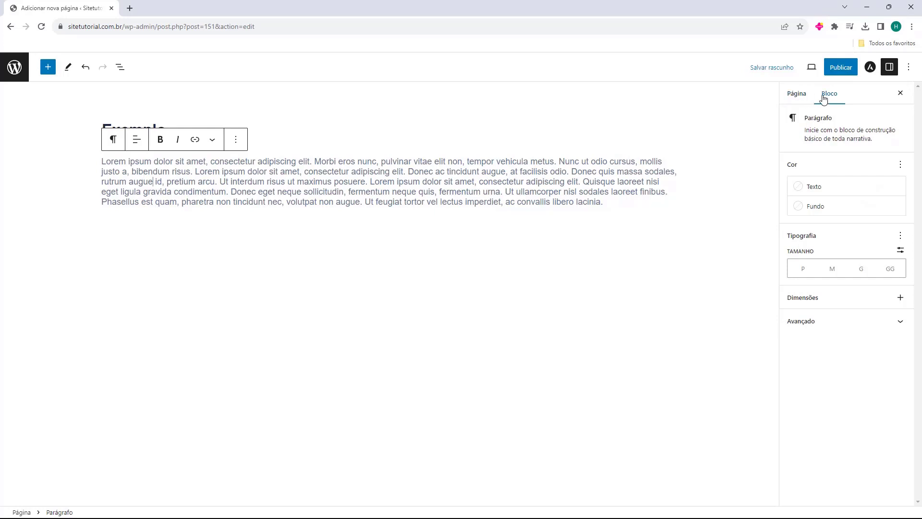
Step: Try Rosa pálido, red and Azul ciano pálido as the paragraph's text colour, and clear the colour
click(806, 101)
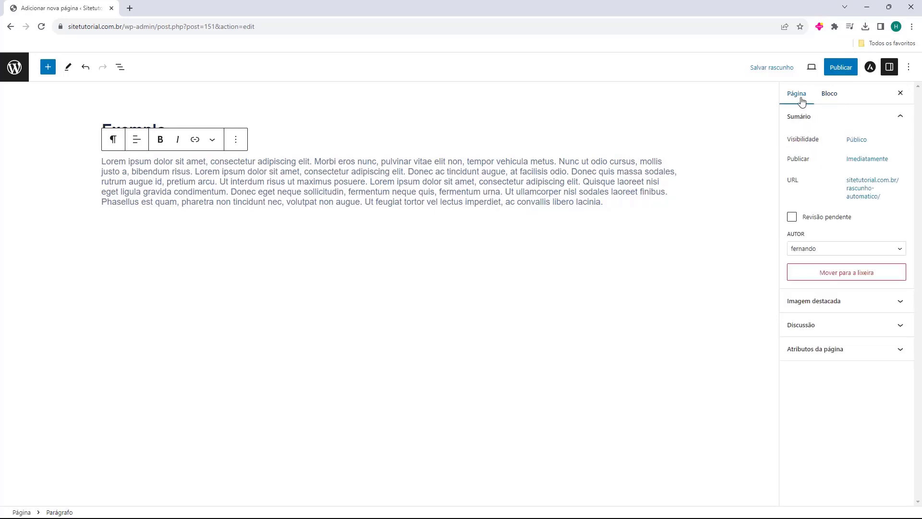
click(825, 94)
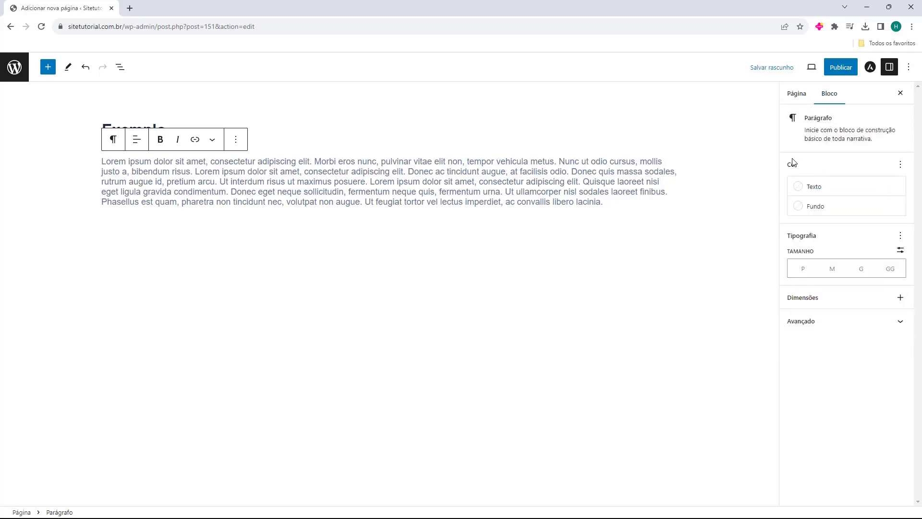
click(806, 188)
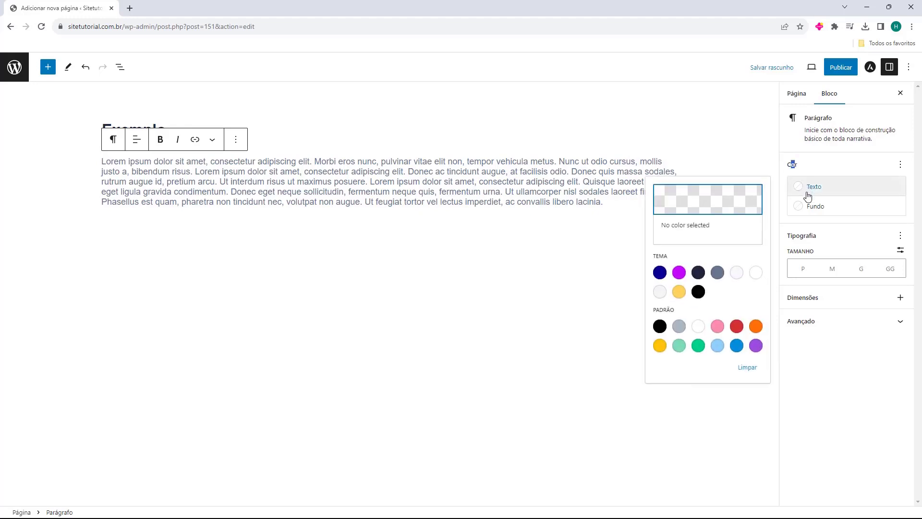
click(718, 327)
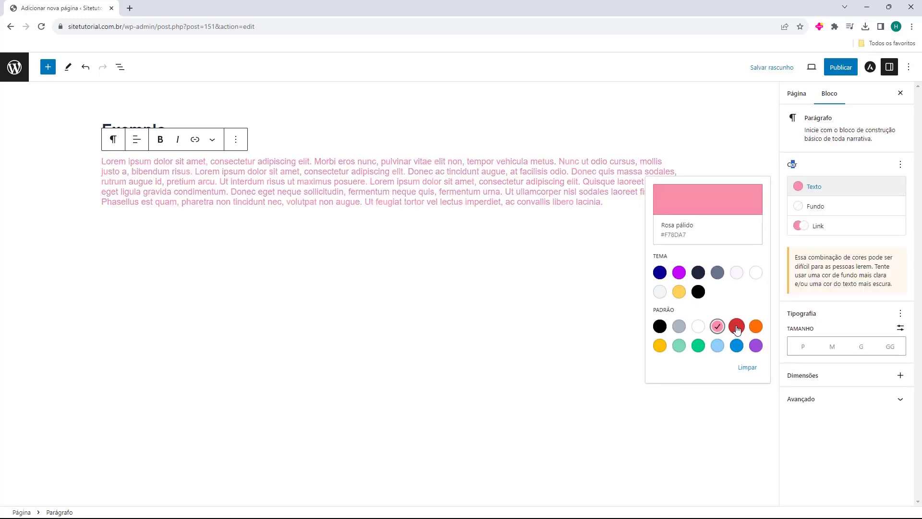
click(736, 326)
click(717, 345)
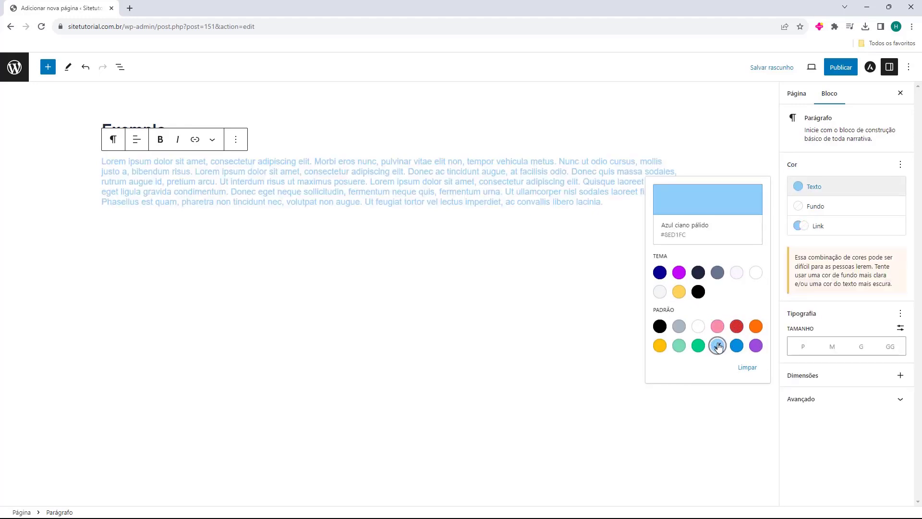
click(745, 367)
Step: Try red, orange and Azul ciano vívido as the paragraph's background colour, and clear the colour
click(814, 207)
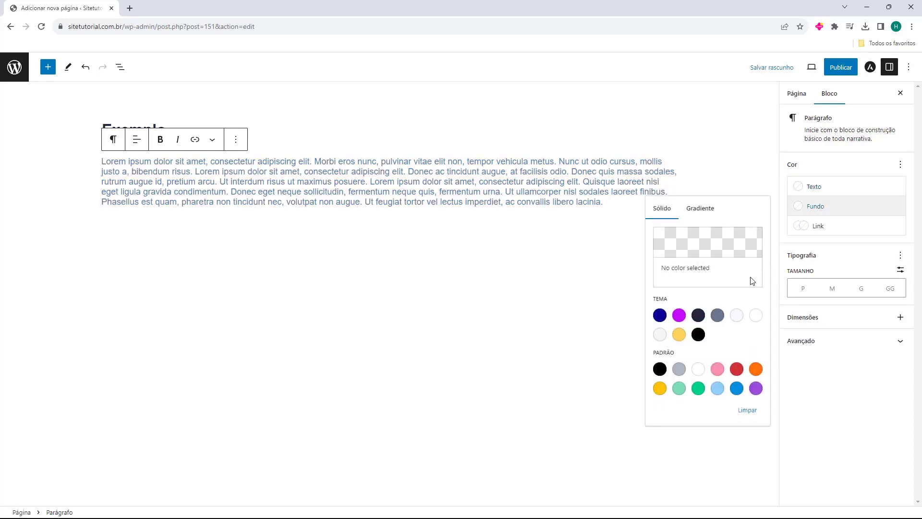
click(737, 369)
click(755, 369)
click(734, 393)
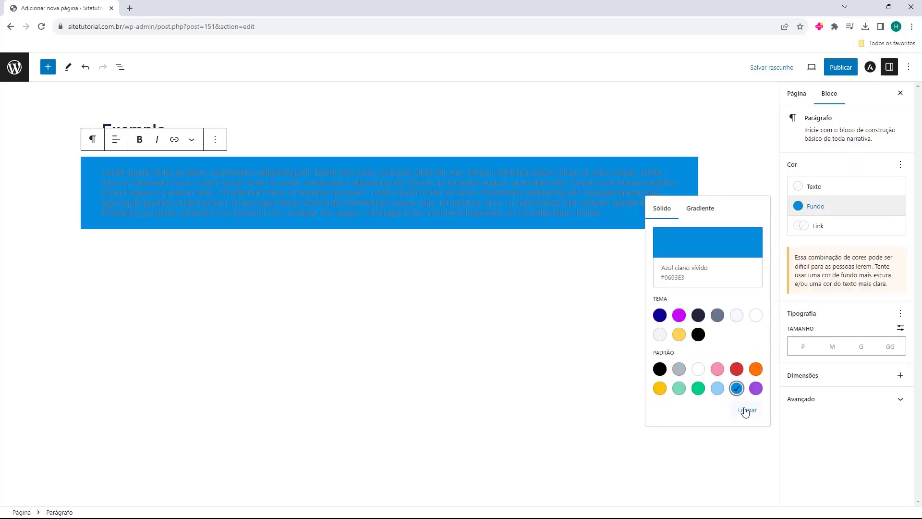
click(747, 410)
click(804, 257)
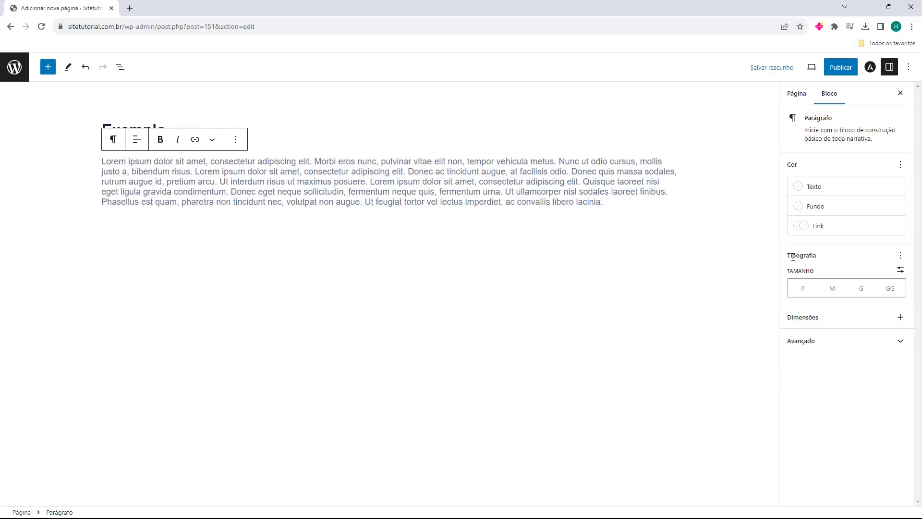
Step: Try the P, M, G and GG text sizes on the paragraph, settle on M and check the custom size option
click(803, 288)
click(832, 289)
click(860, 288)
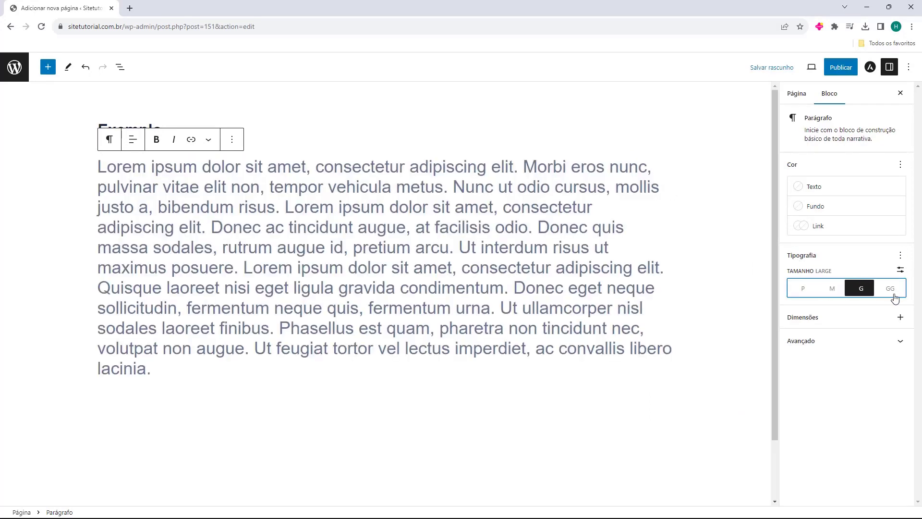
click(890, 288)
click(832, 288)
click(900, 270)
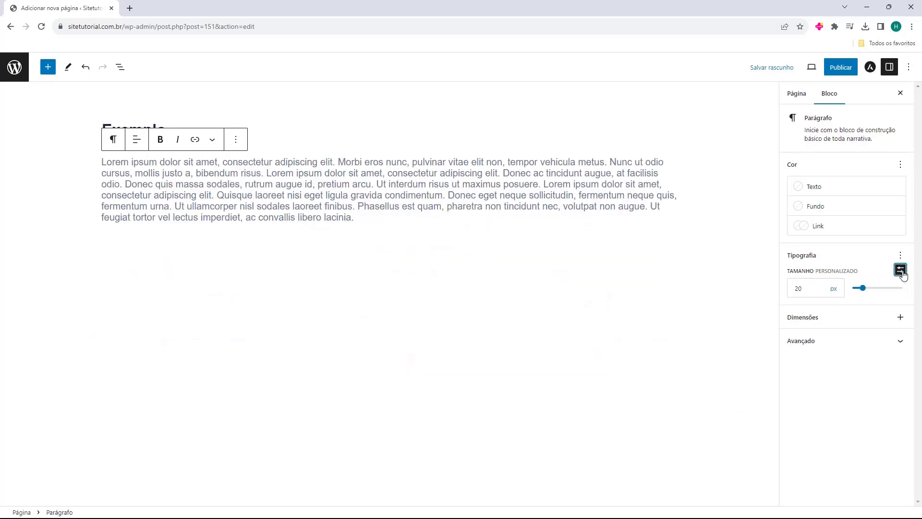
click(901, 270)
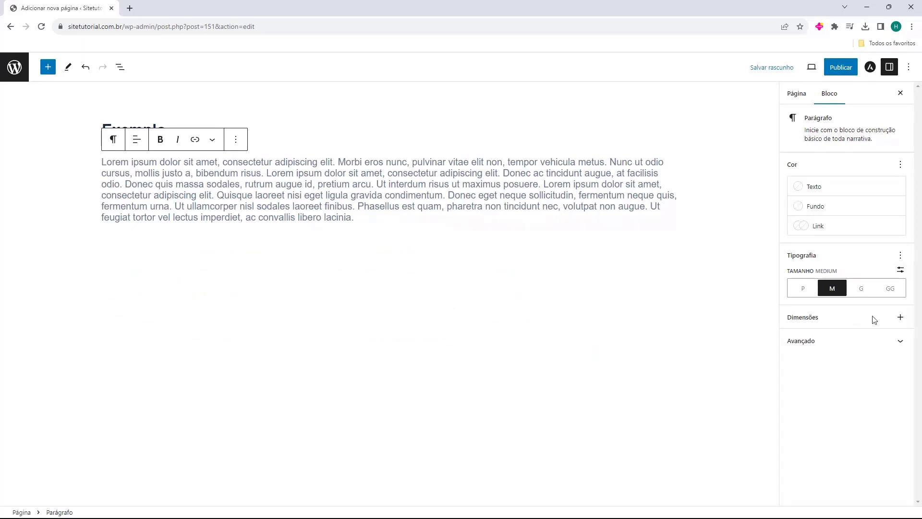
Step: Show the paragraph's Margem controls, try different padding and margin values on both axes, and reset them
click(900, 317)
click(827, 362)
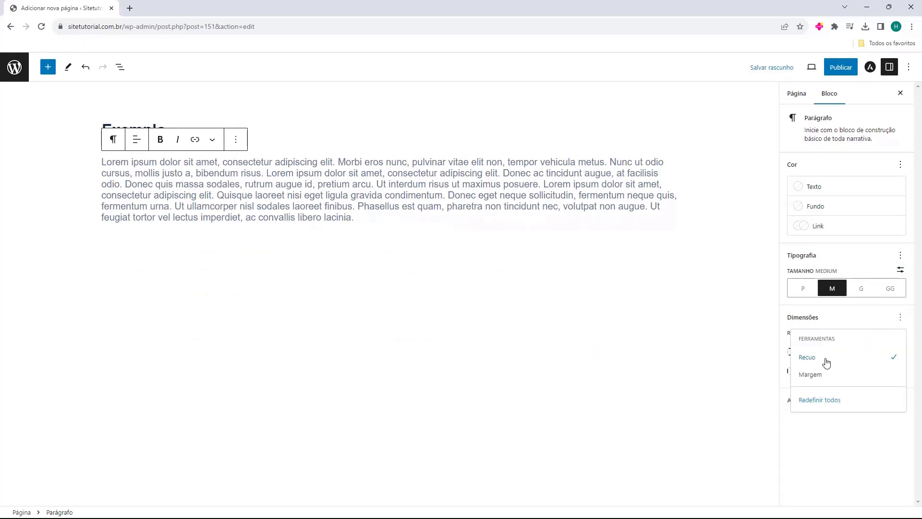
click(823, 375)
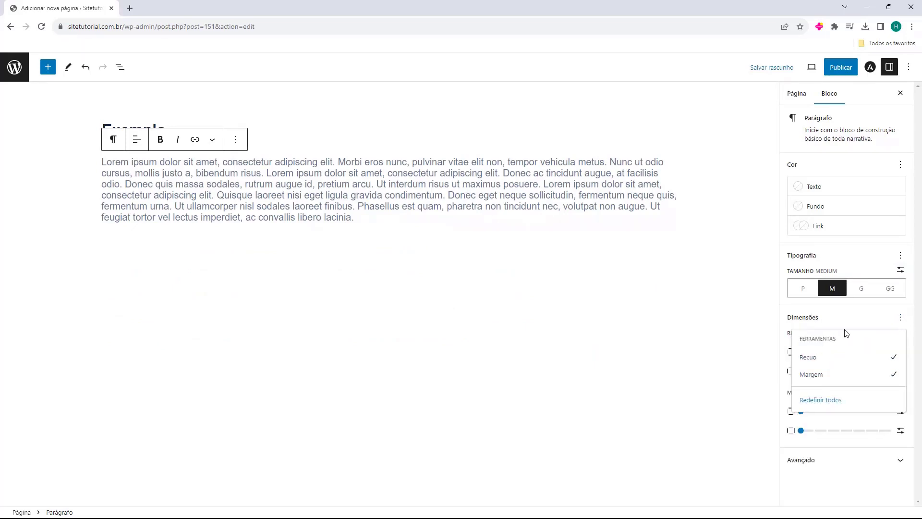
click(857, 321)
drag(807, 360, 850, 370)
click(827, 371)
click(852, 411)
click(839, 431)
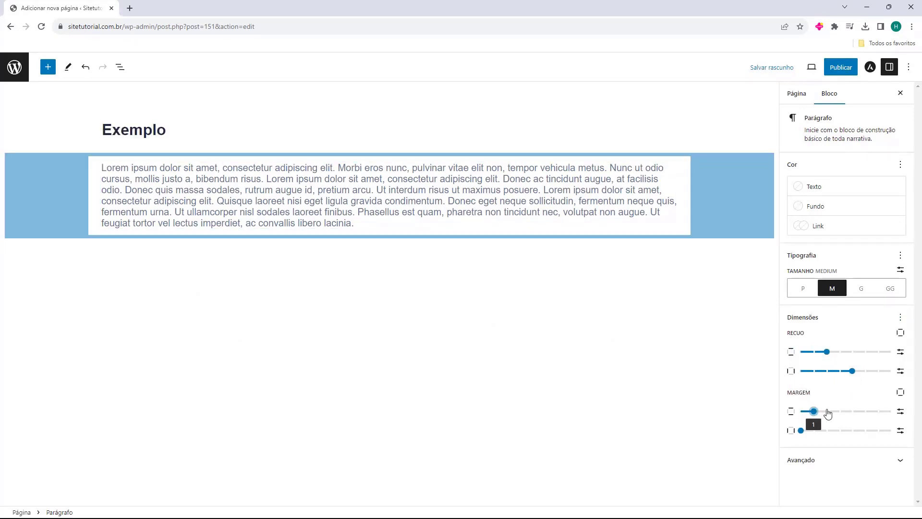
click(901, 317)
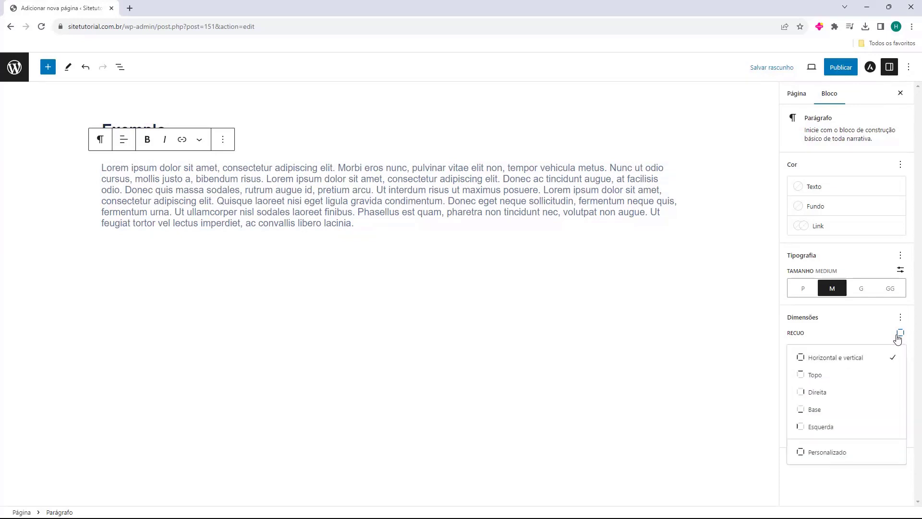
click(823, 451)
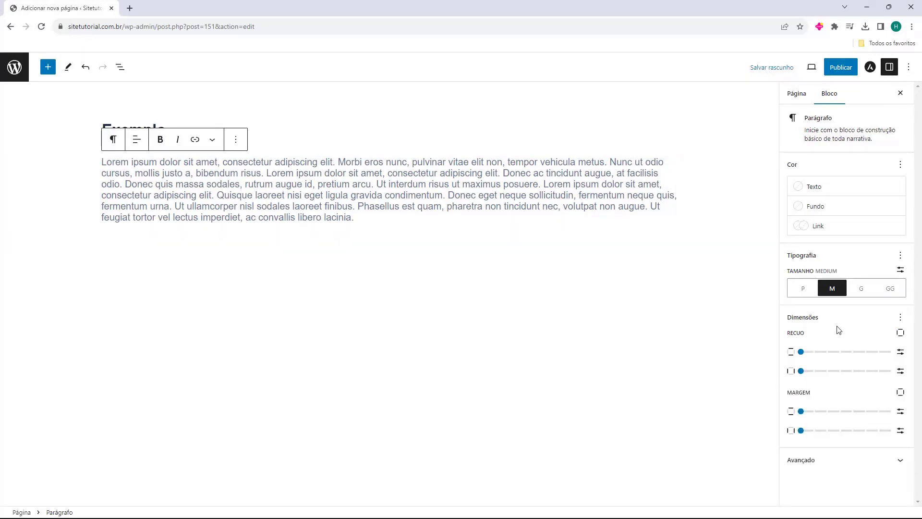
Step: Examine the paragraph's advanced settings for block name, HTML anchor and additional CSS classes
click(838, 461)
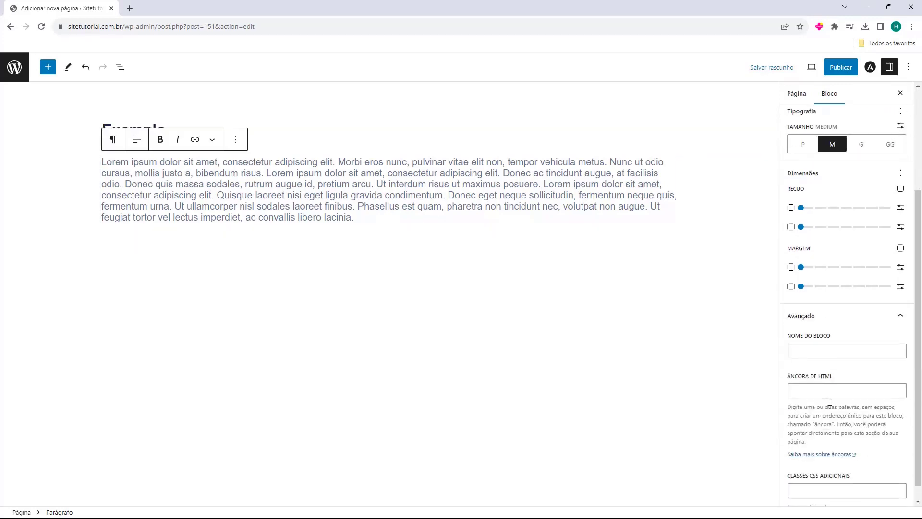
click(820, 335)
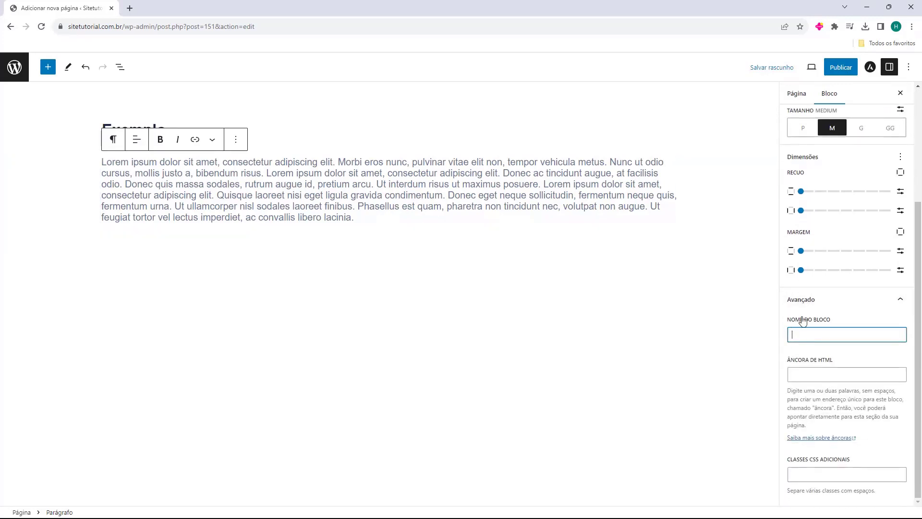
click(806, 375)
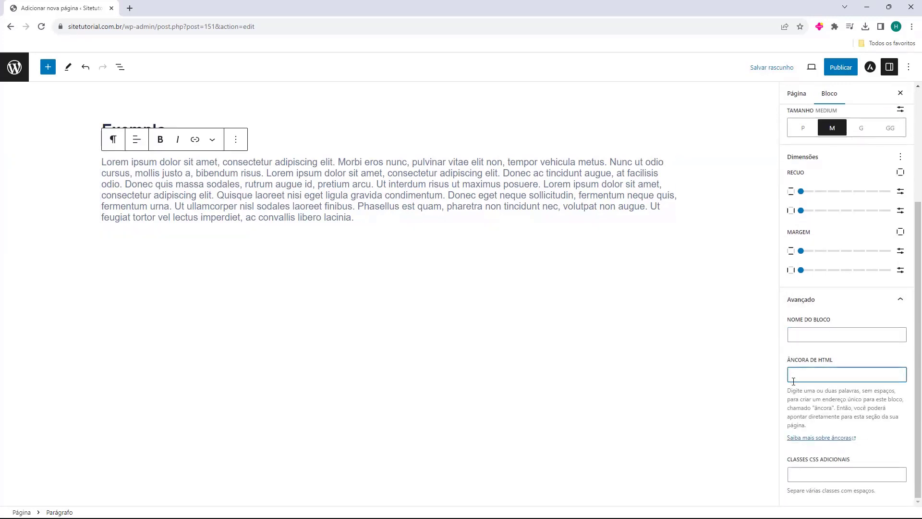
click(795, 473)
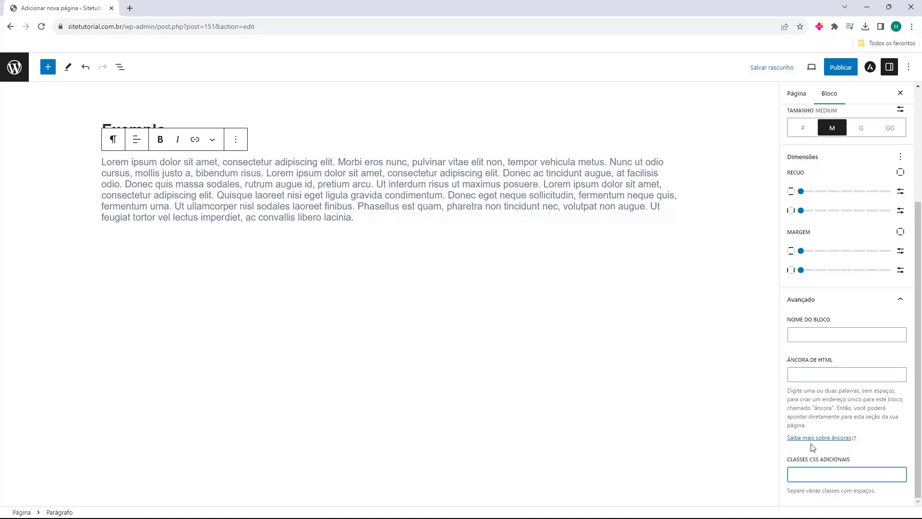
click(822, 300)
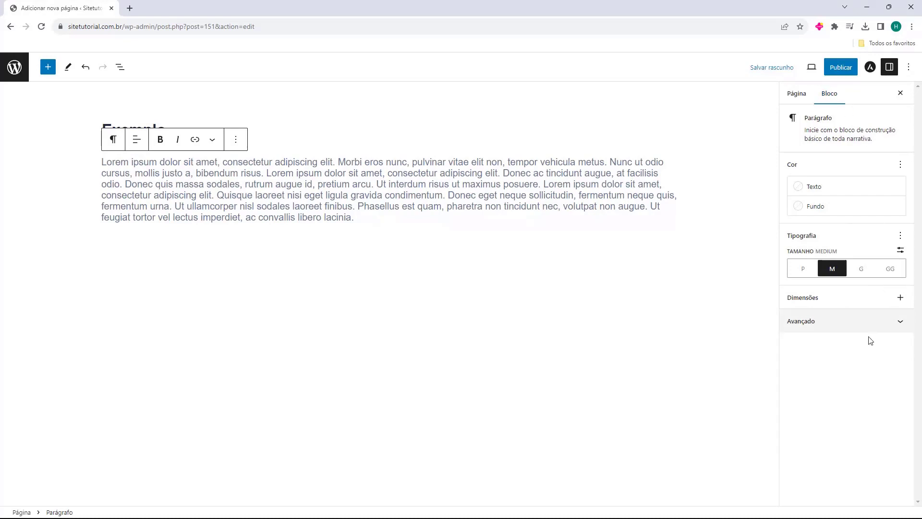
Step: Insert a Colunas block below the paragraph with the 50 / 50 layout
click(609, 340)
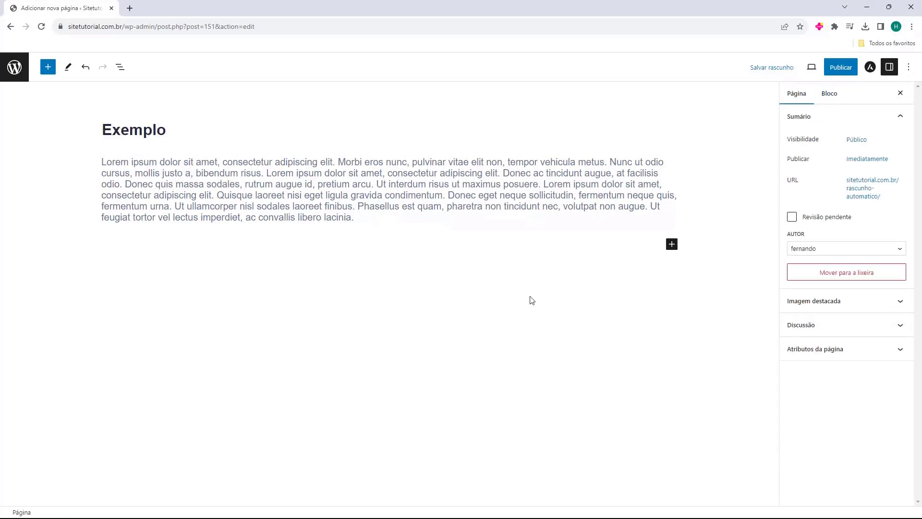
click(671, 244)
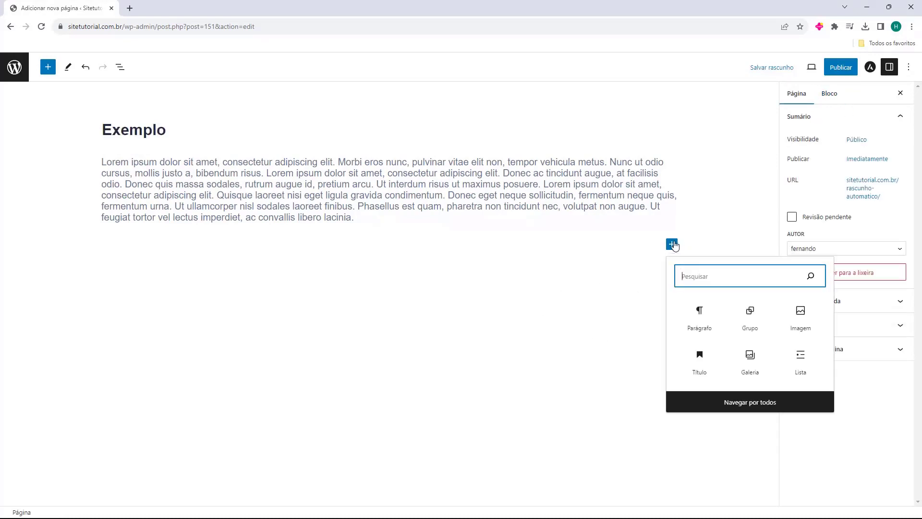
click(762, 414)
scroll(81, 239, down, 5)
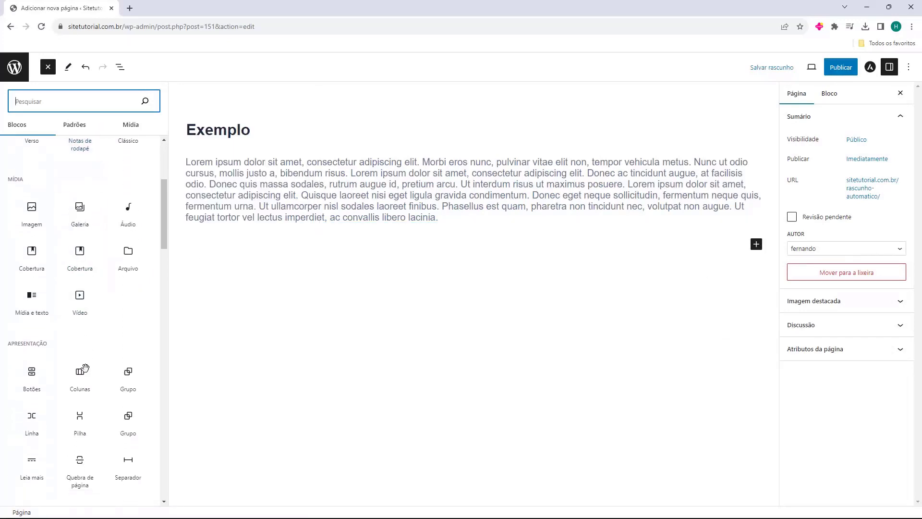
click(81, 372)
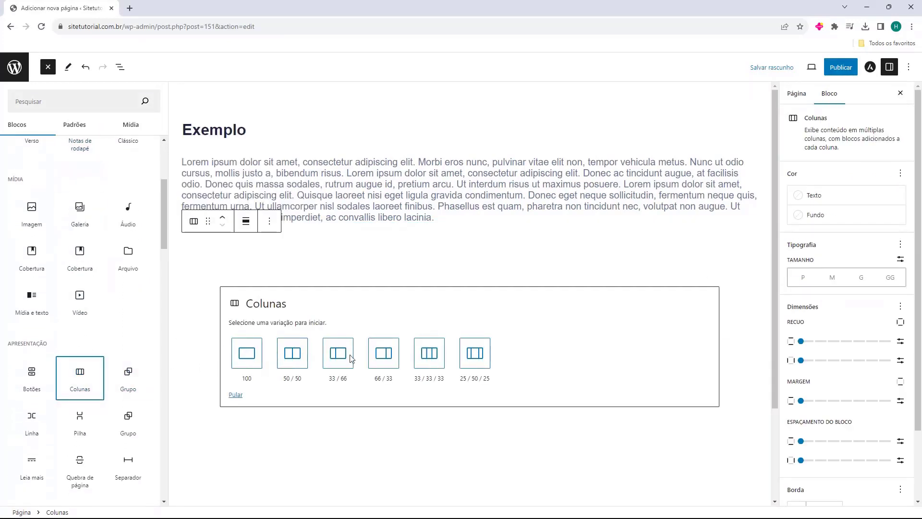
click(291, 358)
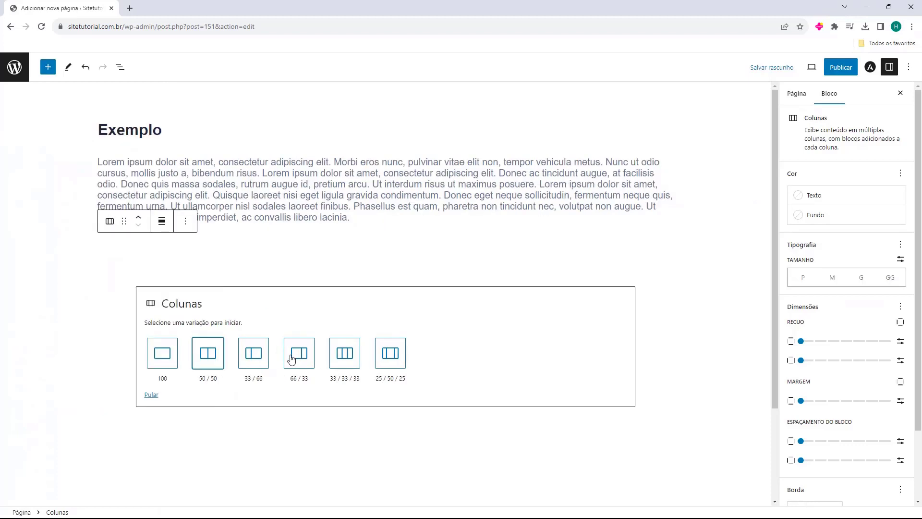
click(211, 356)
Step: Add an empty Imagem block to the first column
click(377, 306)
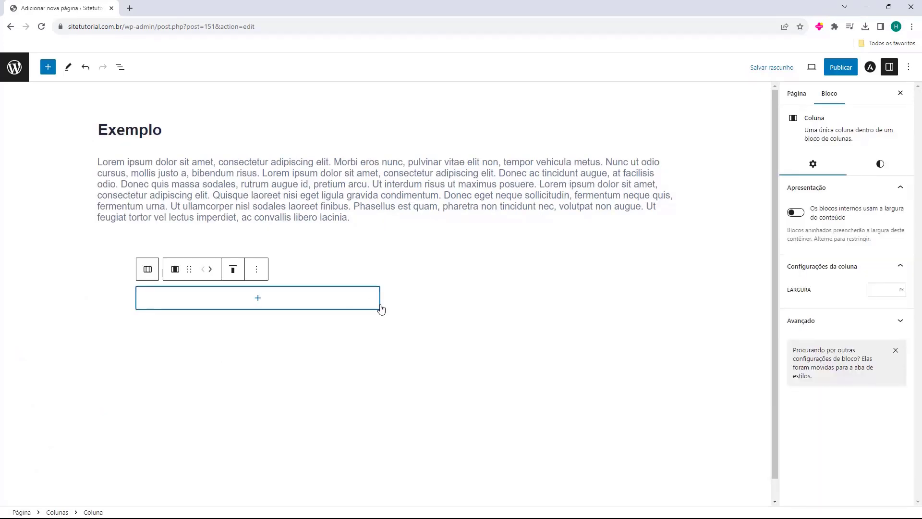
click(394, 307)
click(307, 308)
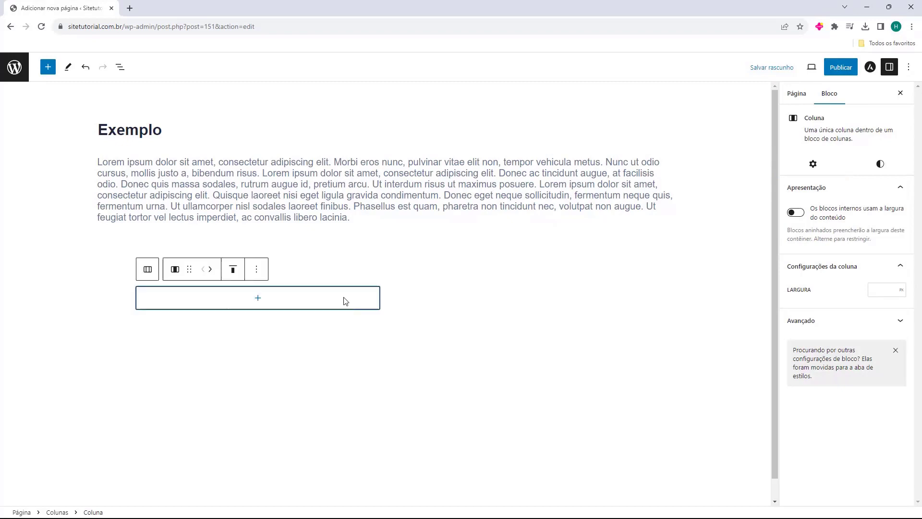
click(258, 299)
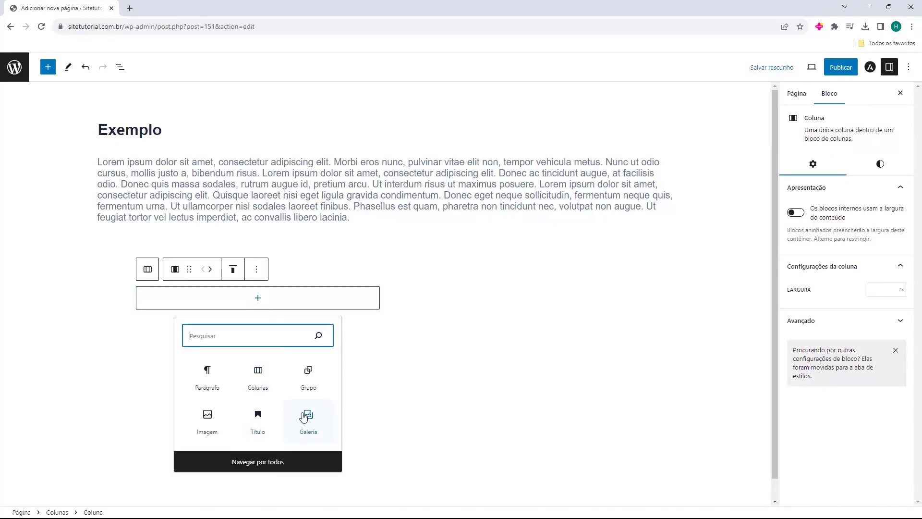
click(207, 421)
Step: Add a paragraph to the second column and fill it with Lorem ipsum placeholder text
click(436, 307)
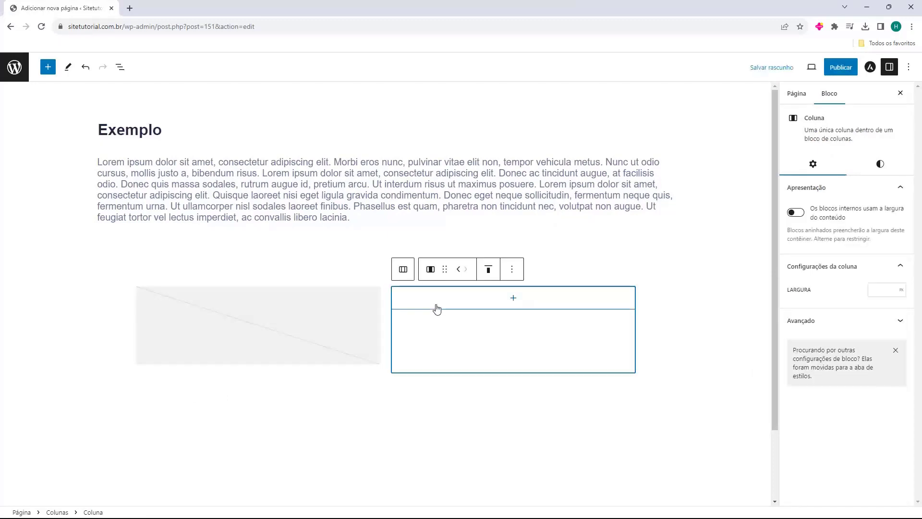
click(439, 308)
click(468, 377)
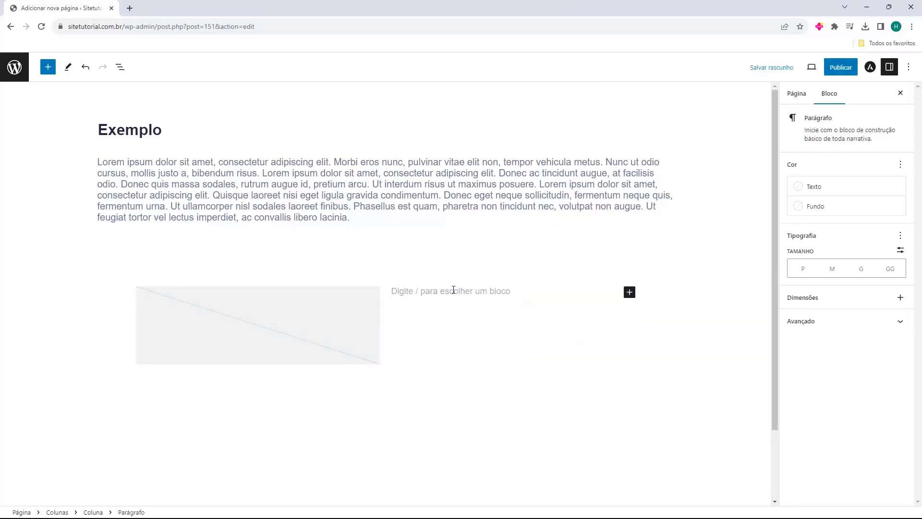
text(Lorem ipsum dolor sit amet, consectetur adipiscing elit. Morbi eros nunc, pulvinar vitae elit non, tempor vehicula metus. Nunc ut odio cursus, mollis justo a, bibendum risus. Lorem ipsum dolor sit amet, consectetur adipiscing elit. Donec ac tincidunt augue, at facilisis odio. Donec quis massa sodales, rutrum augue id, pretium arcu. Ut interdum risus ut maximus posuere. Lorem ipsum dolor sit amet, consectetur adipiscing elit. Quisque laoreet nisi eget ligula gravida condimentum. Donec eget neque sollicitudin, fermentum neque quis, fermentum urna. Ut ullamcorper nisl sodales laoreet finibus. Phasellus est quam, pharetra non tincidunt nec, volutpat non augue. Ut feugiat tortor vel lectus imperdiet, ac convallis libero lacinia.)
click(321, 420)
click(75, 369)
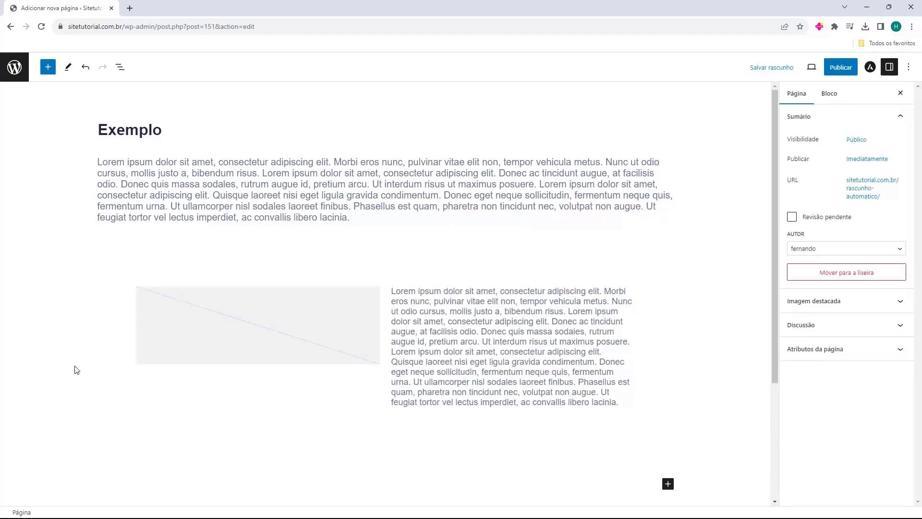
scroll(144, 322, down, 2)
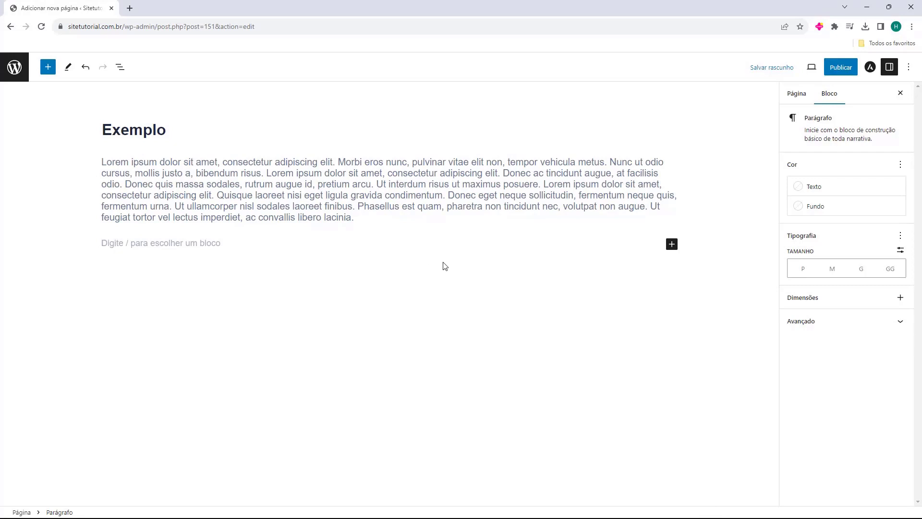
Step: Open the full block library from the empty paragraph and browse the Texto, Mídia and Apresentação blocks
click(471, 255)
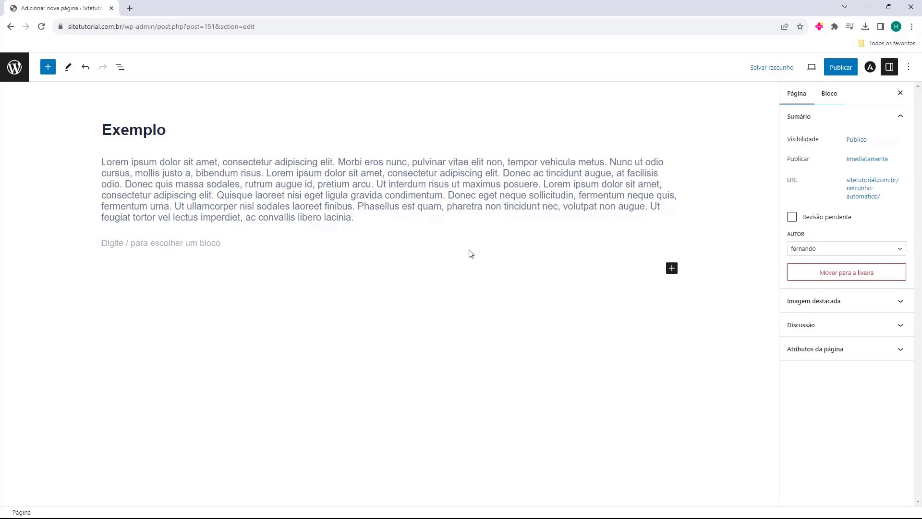
click(247, 243)
click(671, 244)
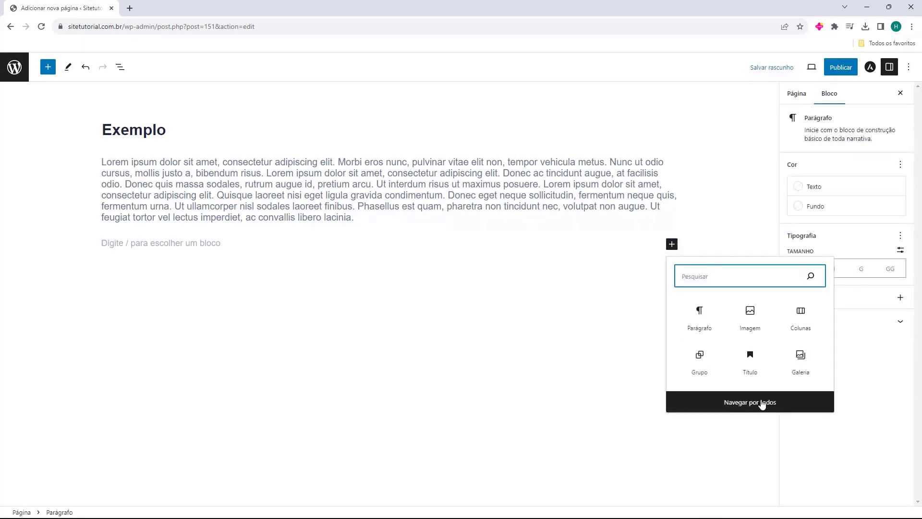
click(759, 404)
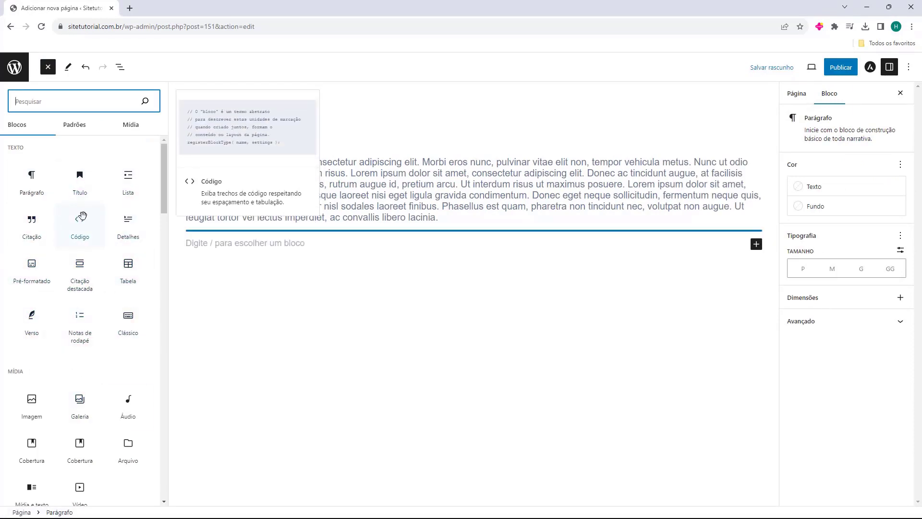
scroll(46, 218, down, 2)
scroll(45, 218, down, 1)
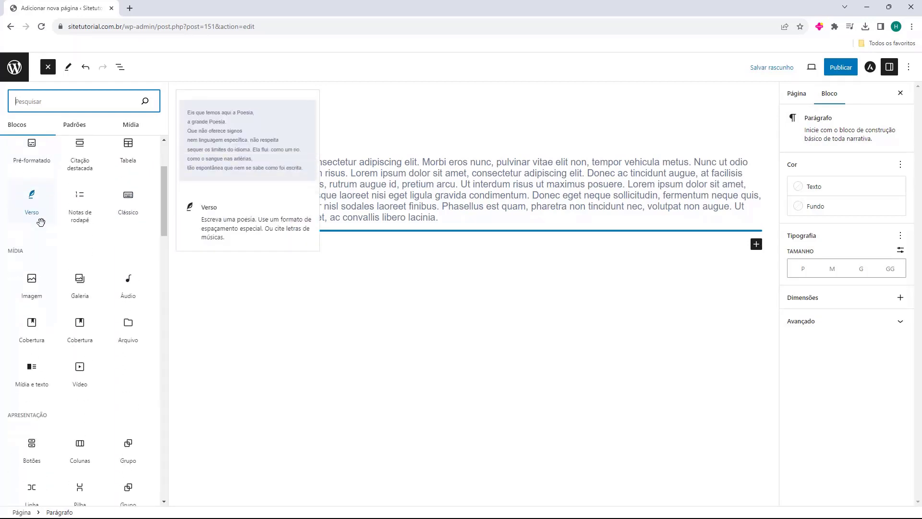
click(32, 342)
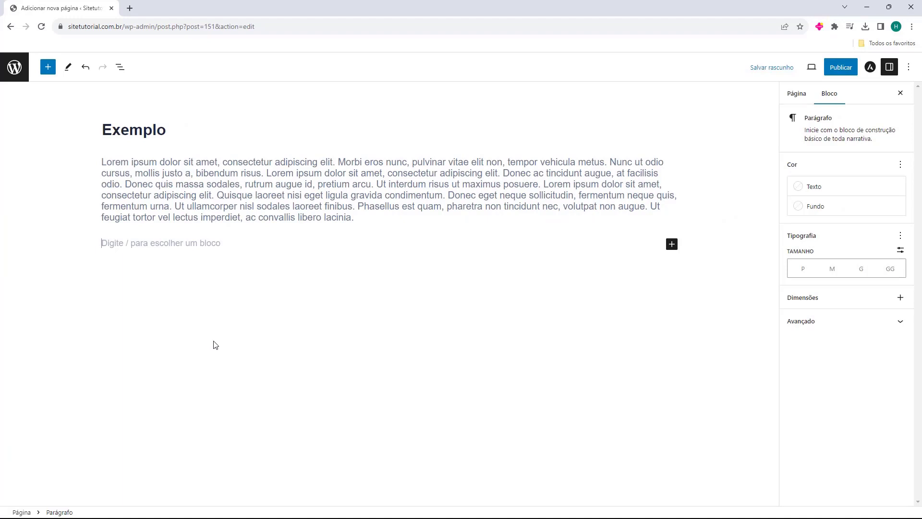
Step: Publish the Exemplo page with public visibility and view it on the live site
click(844, 72)
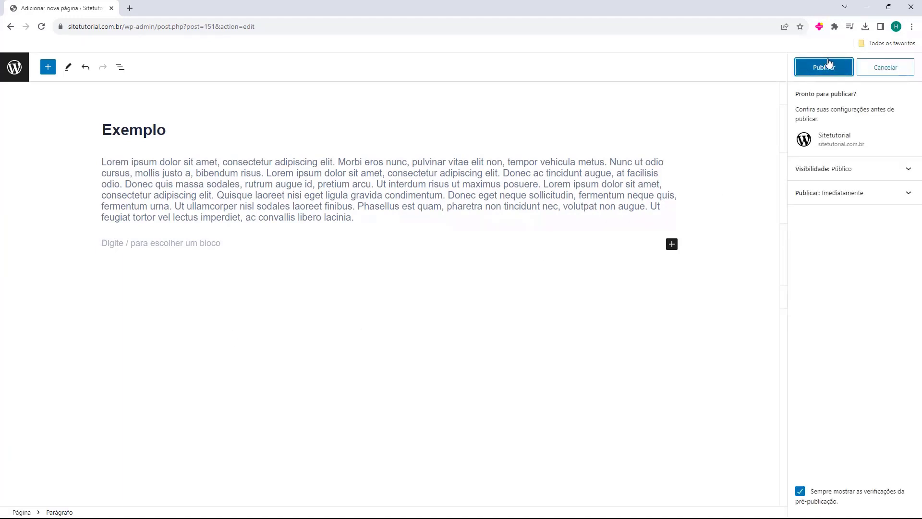
click(826, 69)
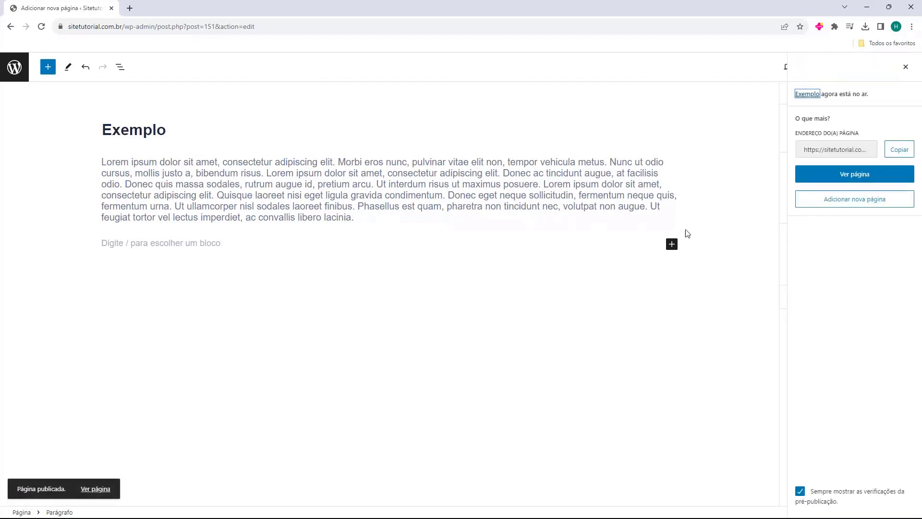
click(855, 175)
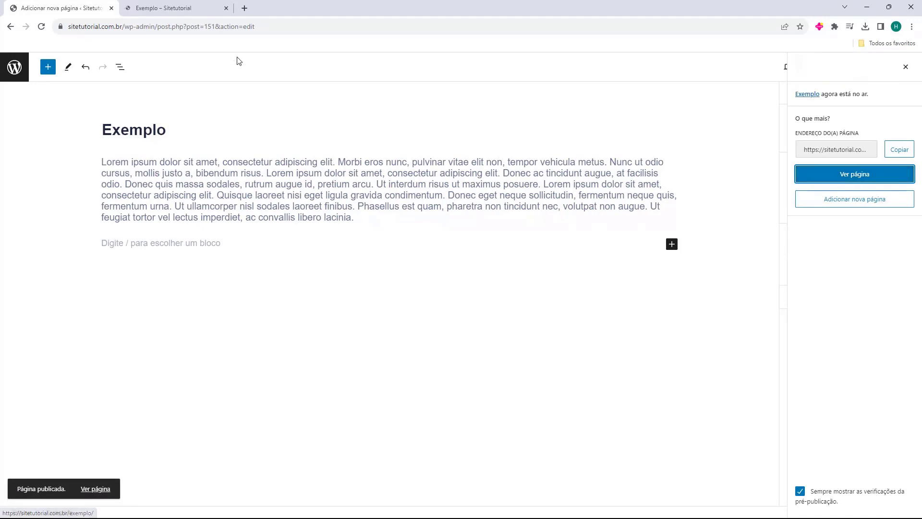
click(168, 8)
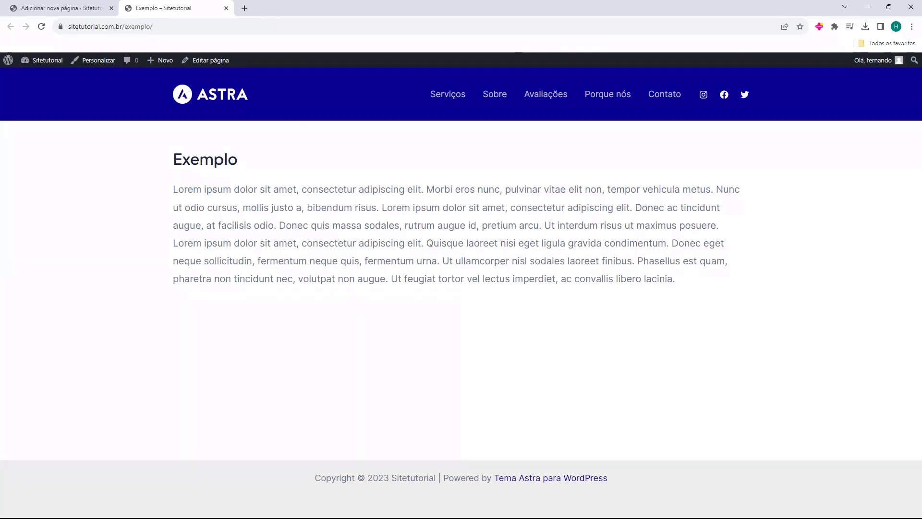
Step: Return to the page editor, closing the live page and the post-publish details
click(75, 4)
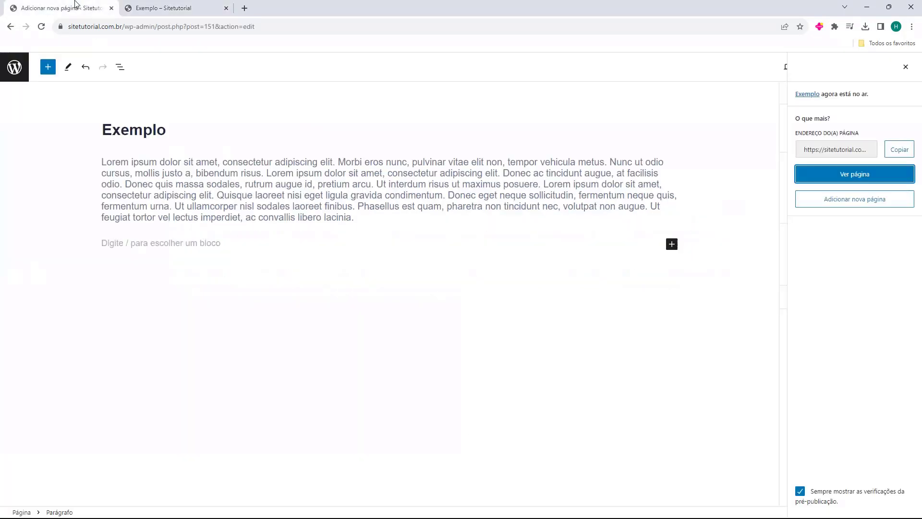
click(91, 368)
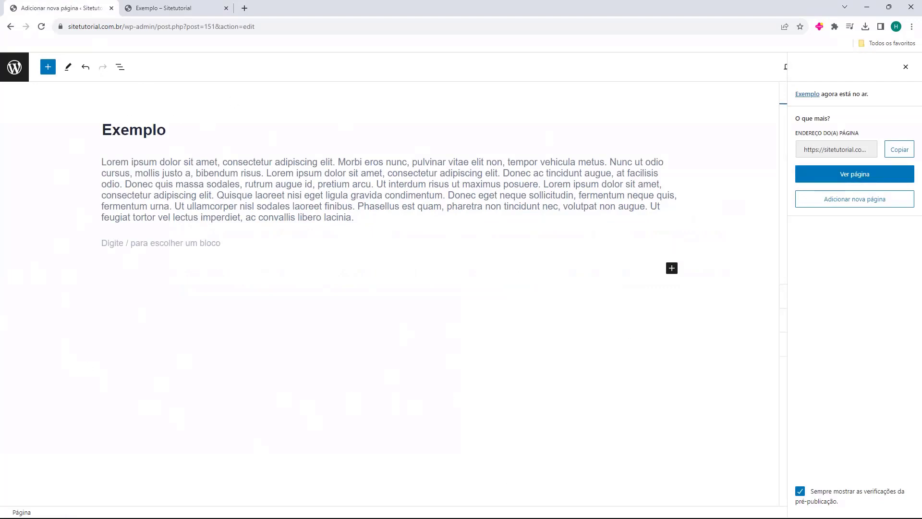
click(226, 9)
key(Escape)
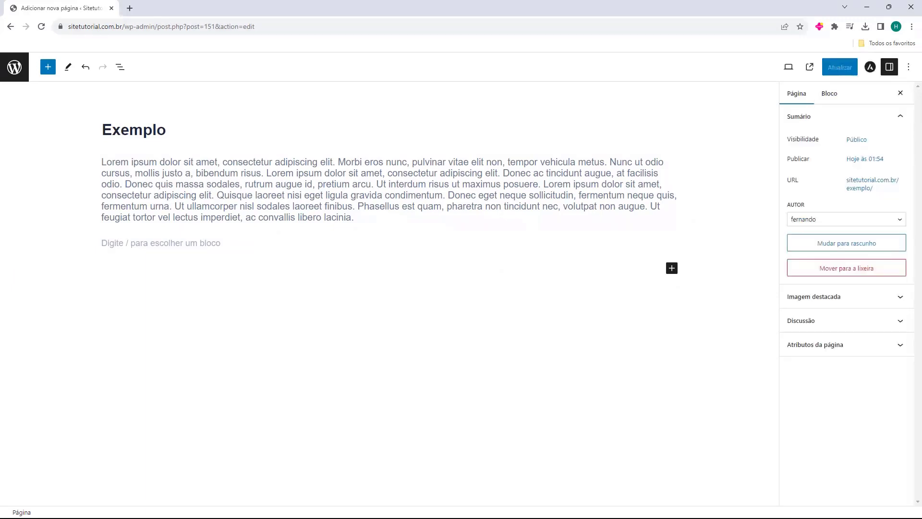